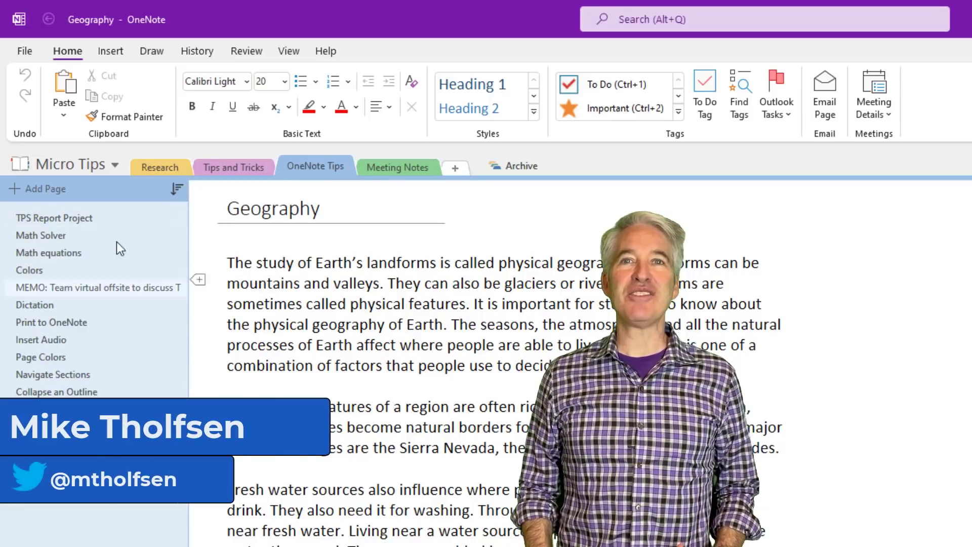
- Try Immersive Reader read-aloud and its voice settings, then sort the iPad page list by date created
left_click(170, 218)
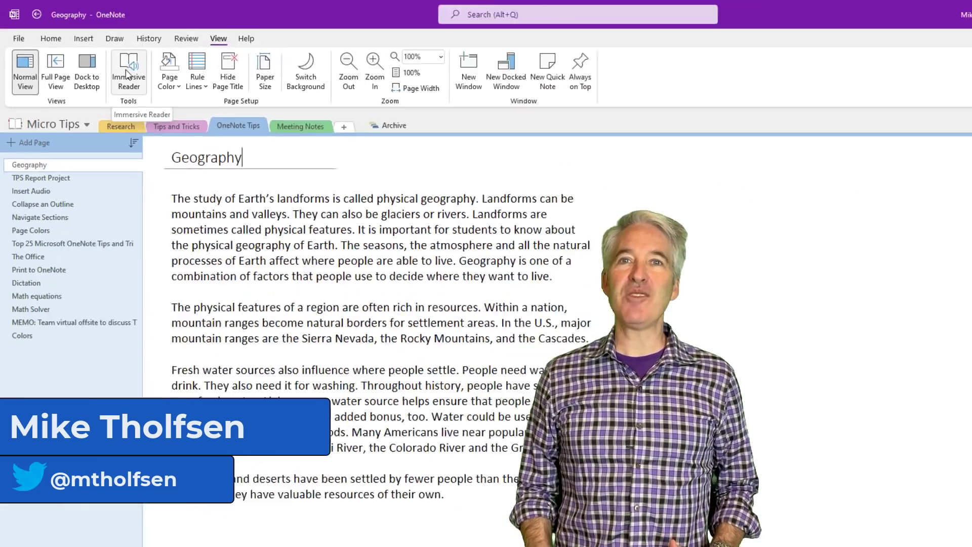
left_click(172, 108)
left_click(486, 510)
left_click(511, 510)
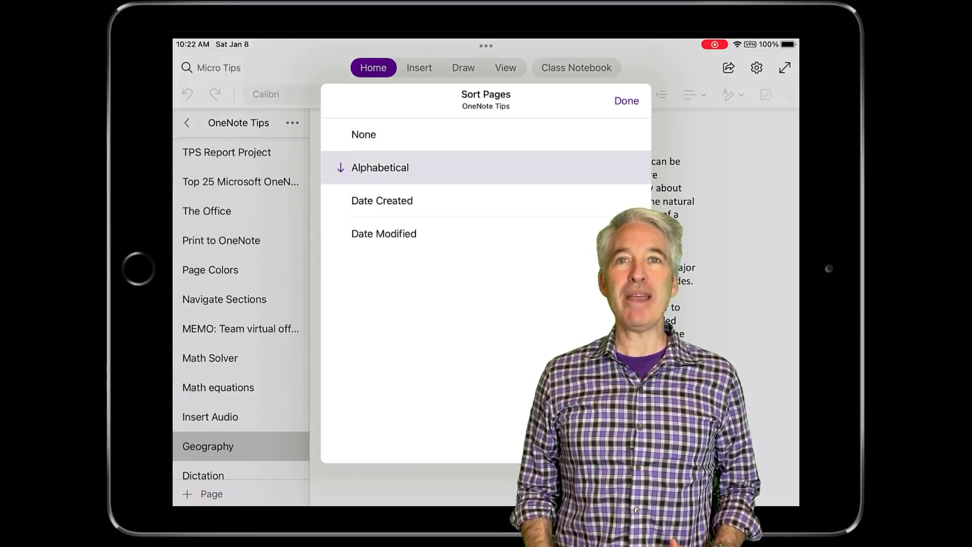
left_click(382, 200)
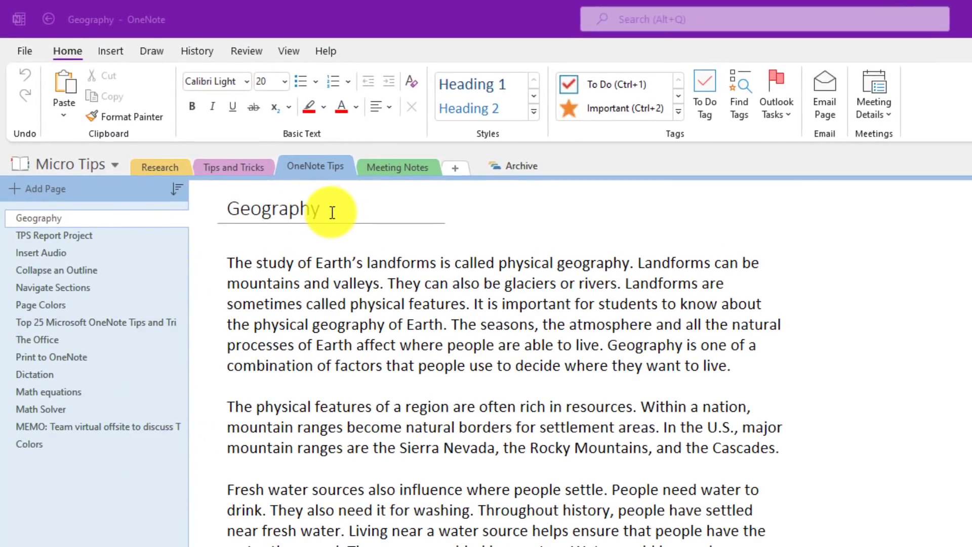
- Sort the section's pages alphabetically, reverse that order, then sort them by date created
left_click(174, 190)
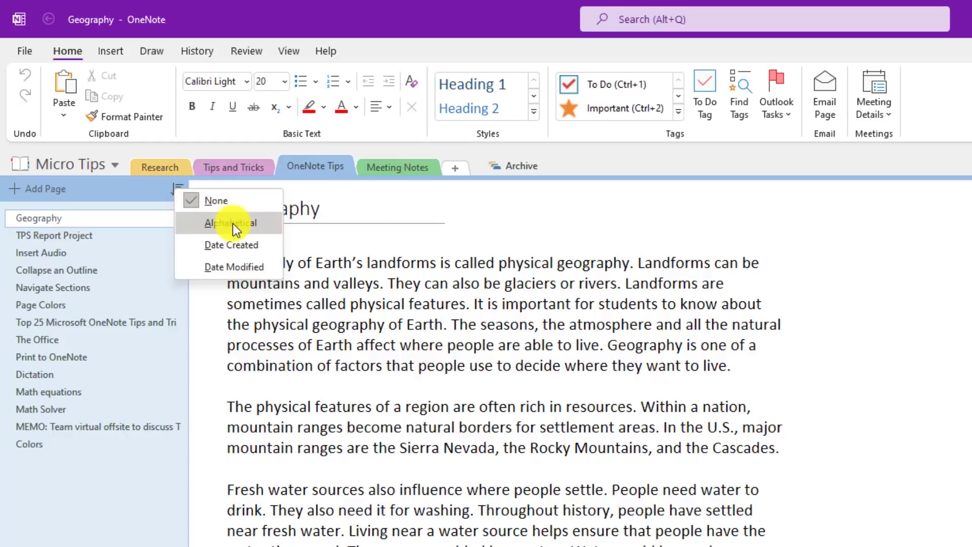
left_click(254, 222)
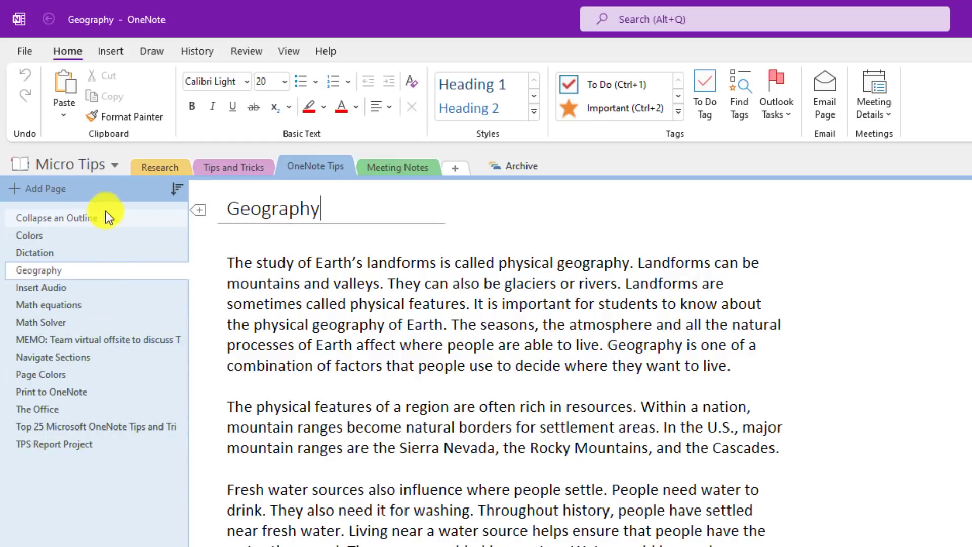
left_click(179, 189)
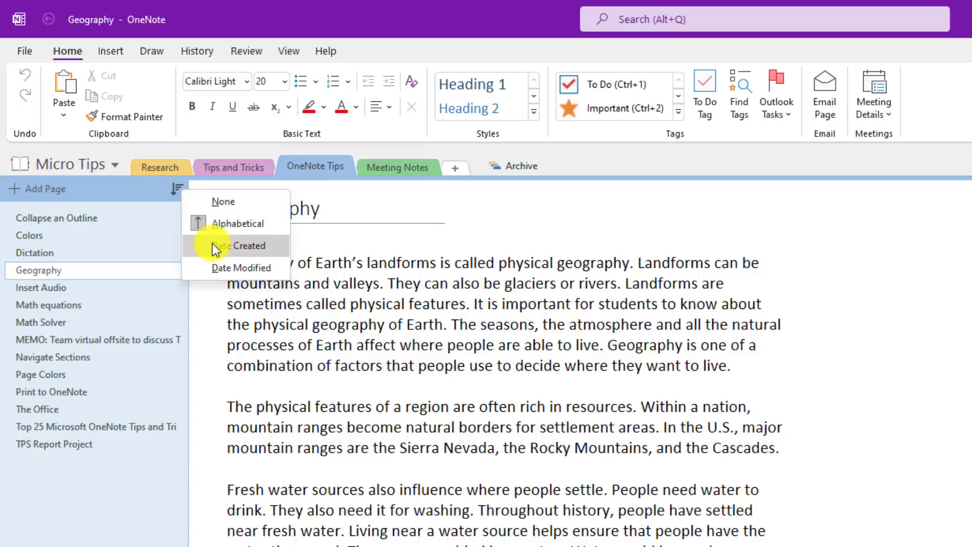
left_click(254, 222)
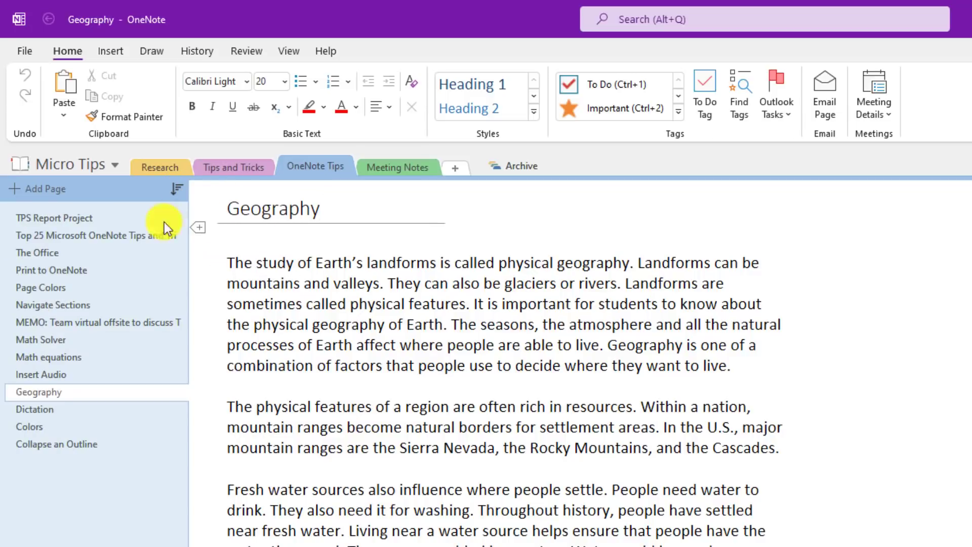
left_click(182, 185)
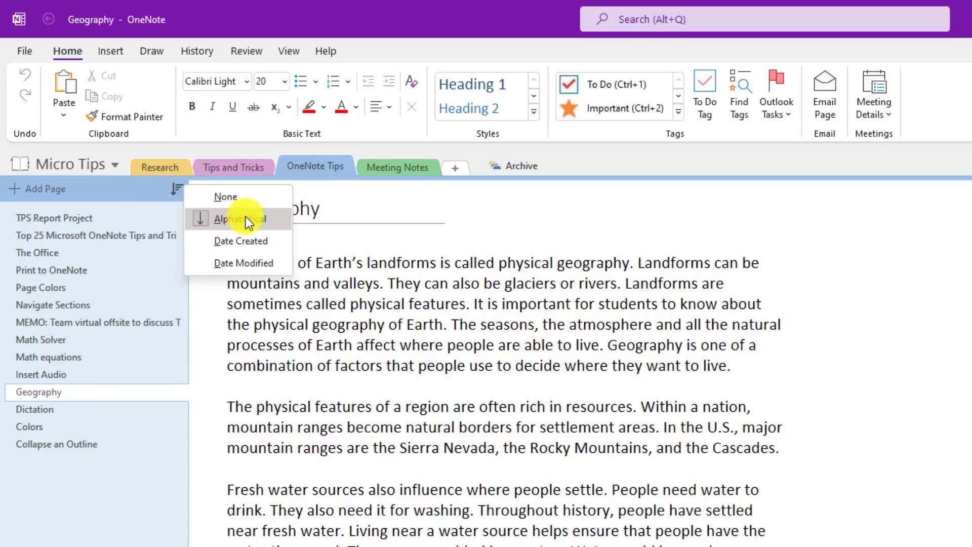
left_click(259, 240)
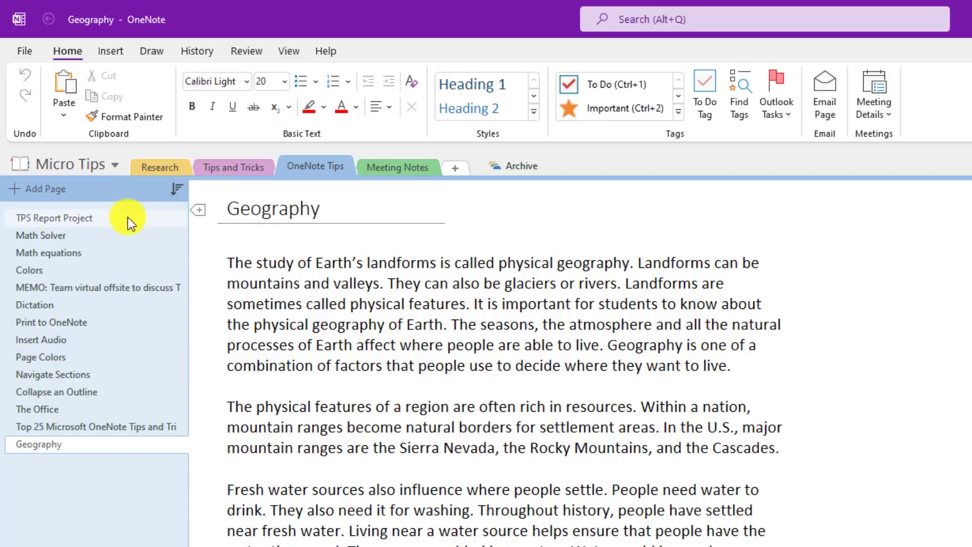
- Open the TPS Report Project page and sort pages by date modified, then reverse it
left_click(167, 216)
left_click(176, 188)
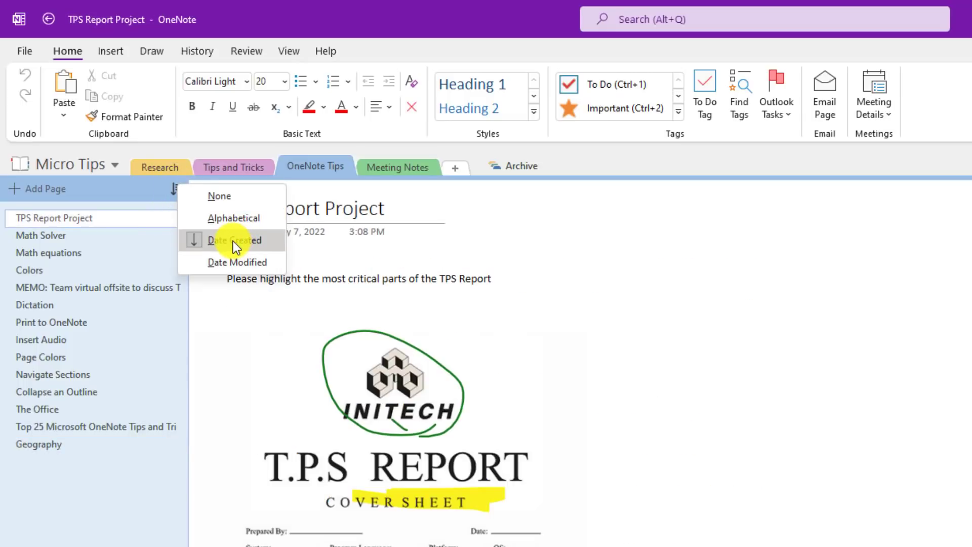
left_click(250, 261)
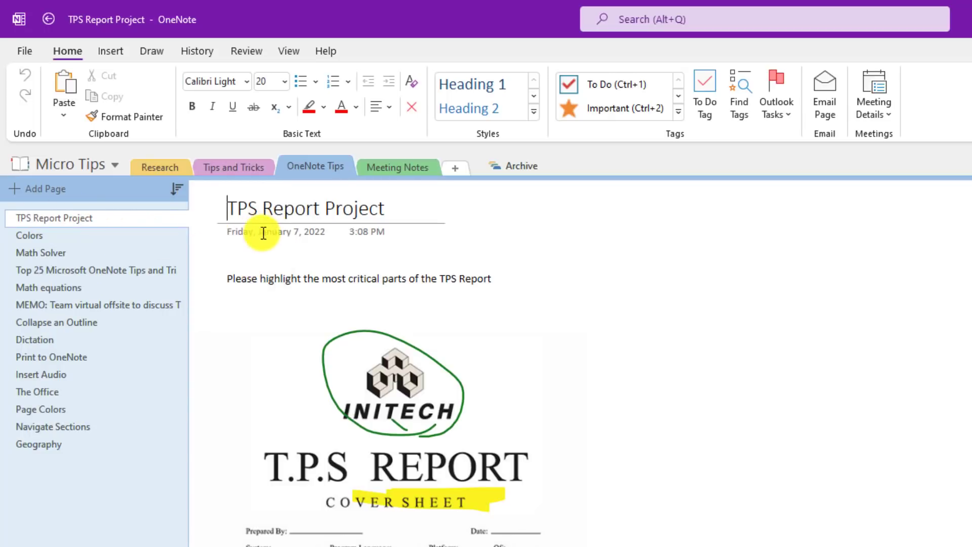
left_click(180, 188)
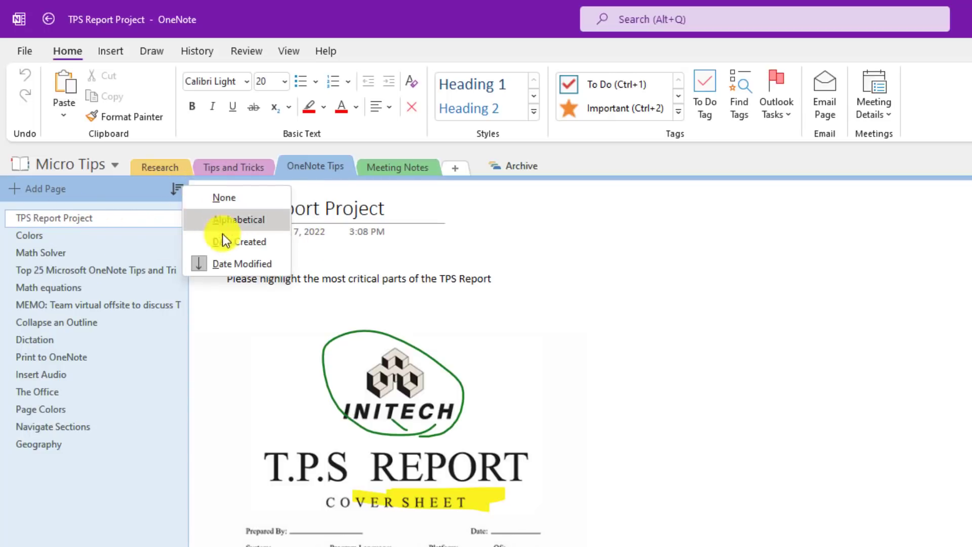
left_click(259, 261)
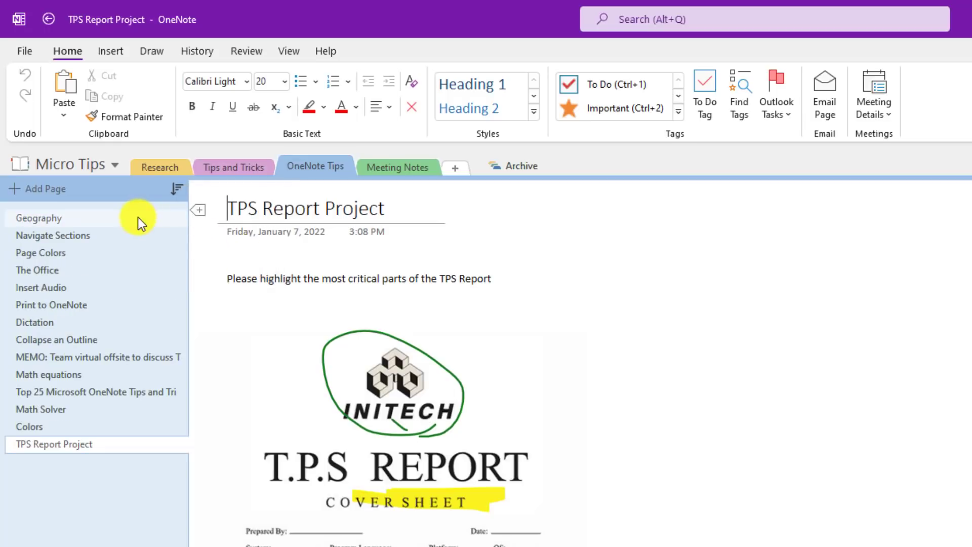
- Open the Geography page, restore the unsorted page order, and show the View ribbon options
left_click(136, 217)
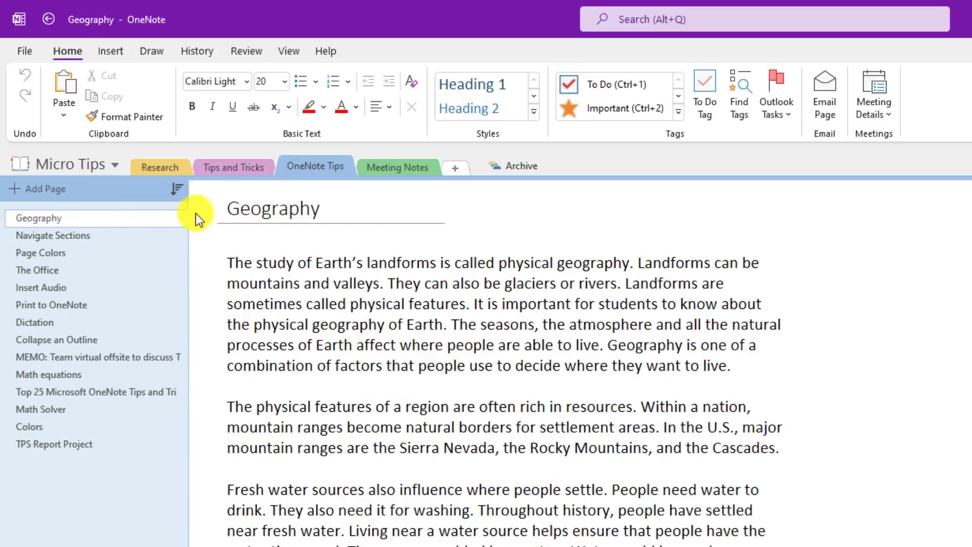
left_click(173, 190)
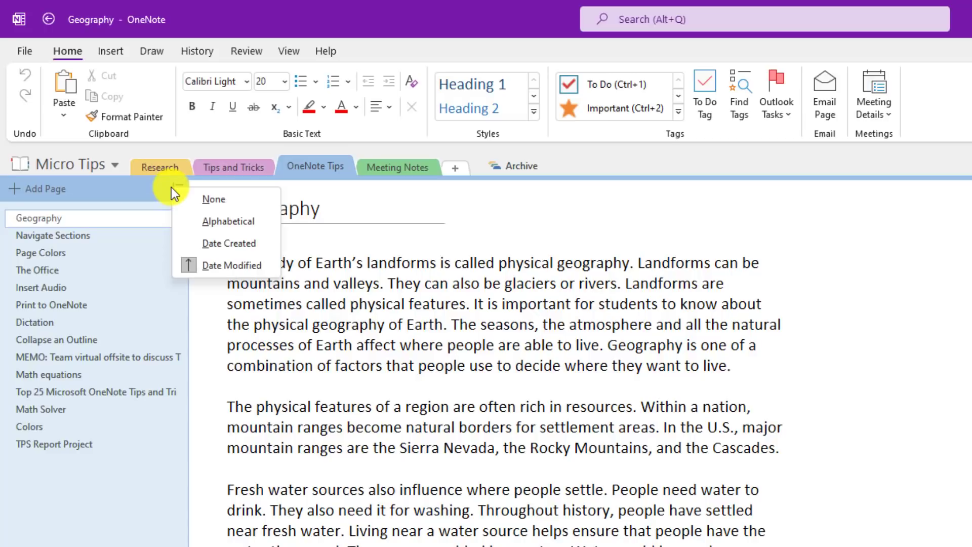
left_click(232, 199)
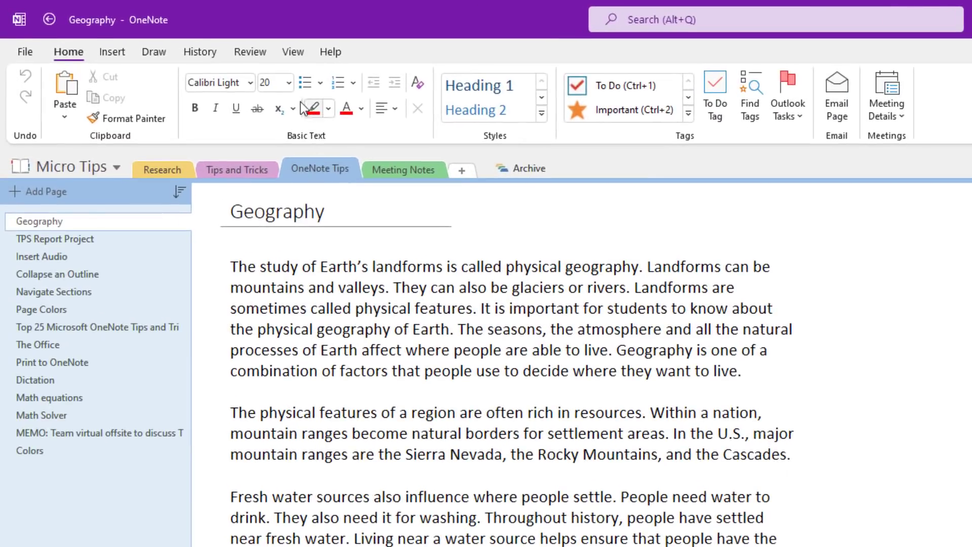
left_click(296, 56)
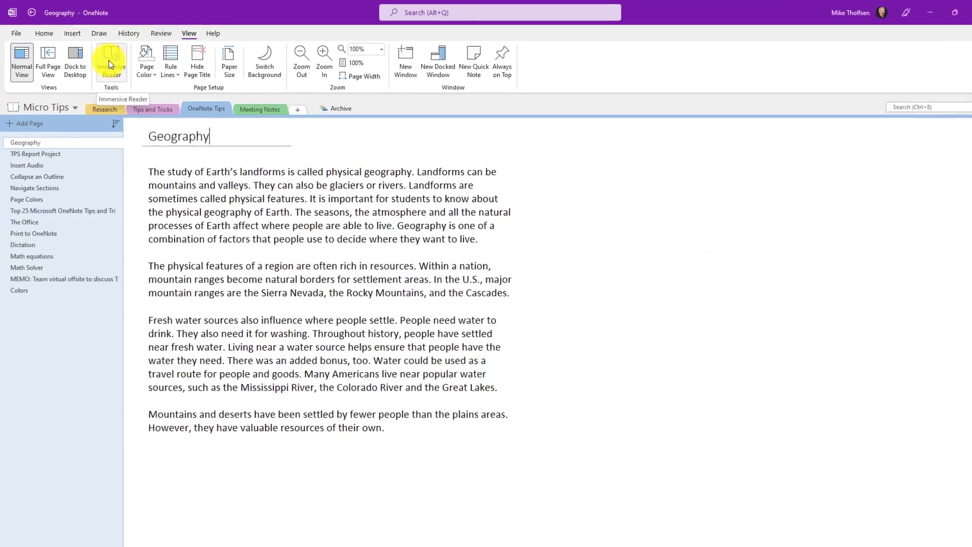
- Open Geography in Immersive Reader, play then pause read-aloud, and show the voice speed settings
left_click(111, 61)
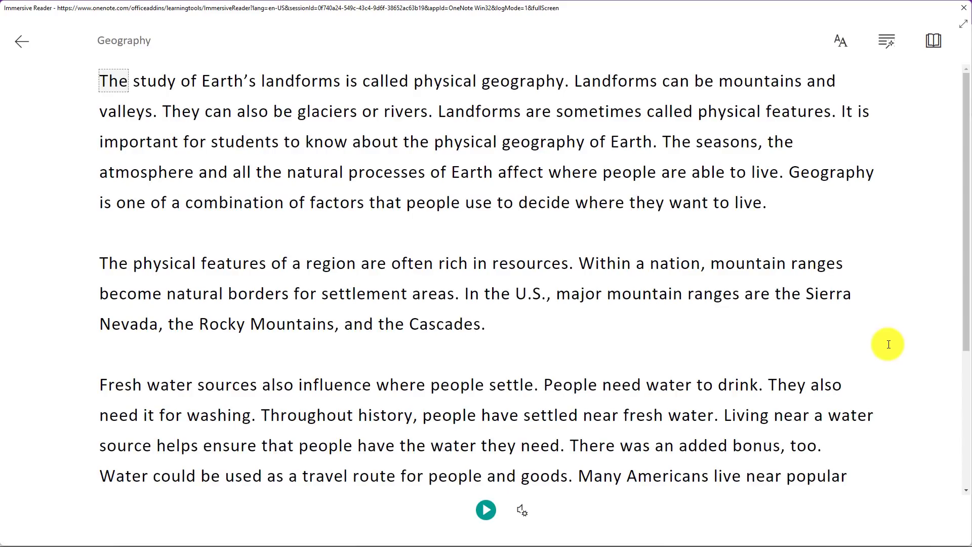
left_click(488, 514)
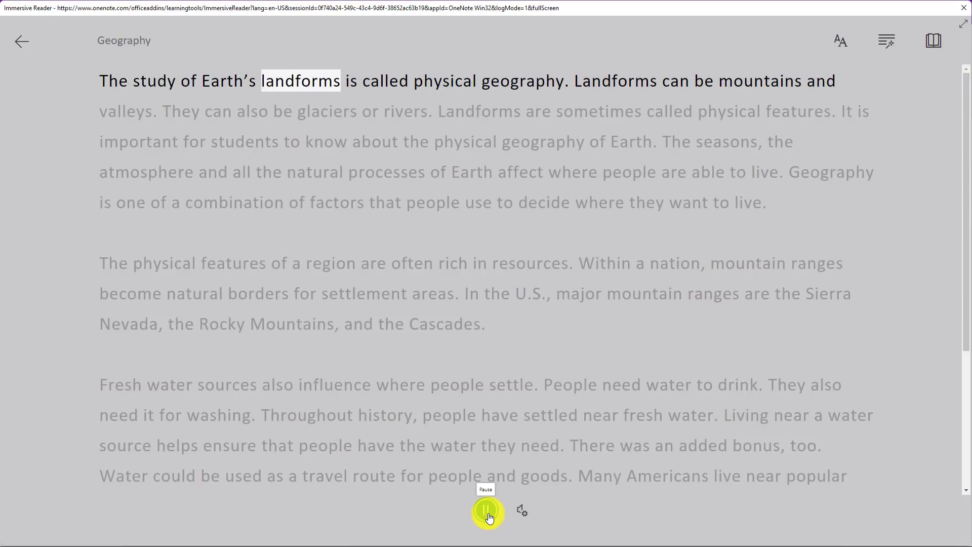
left_click(488, 513)
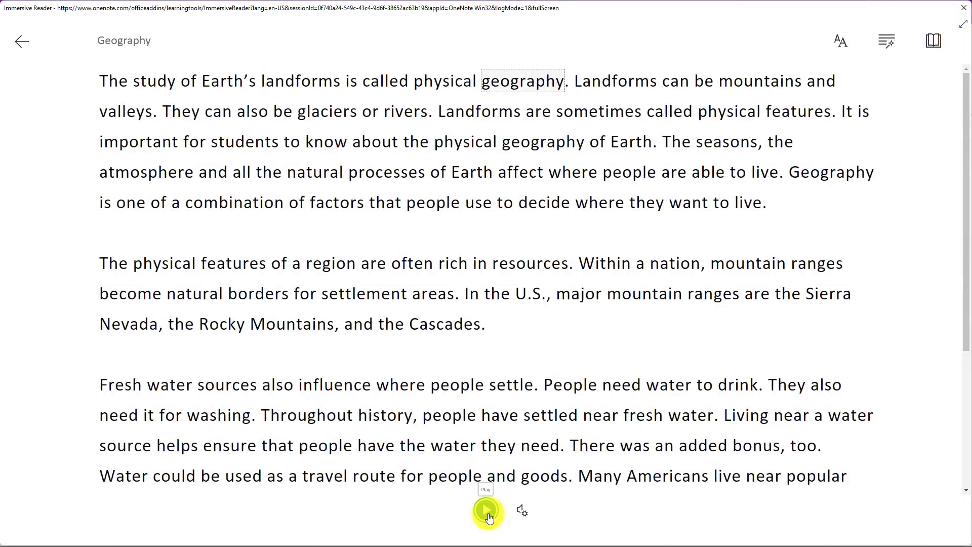
left_click(521, 511)
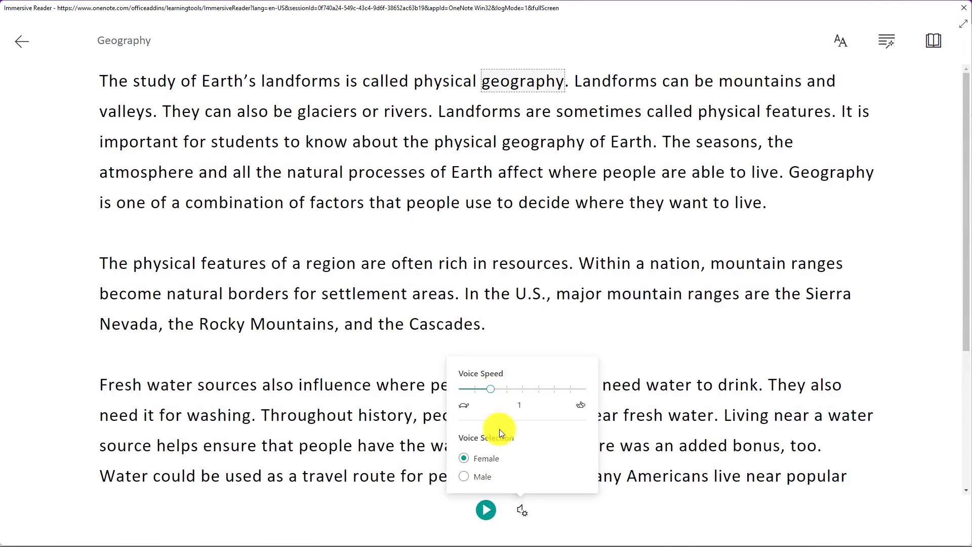
- Turn on Increase Spacing, settle on the black theme after trying cyan and yellow, and set text size 36
left_click(842, 45)
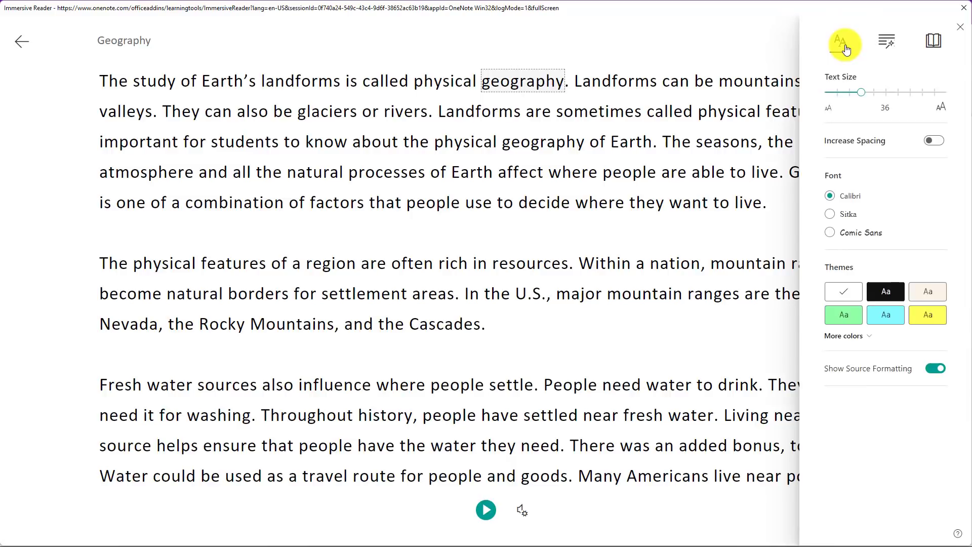
left_click(934, 143)
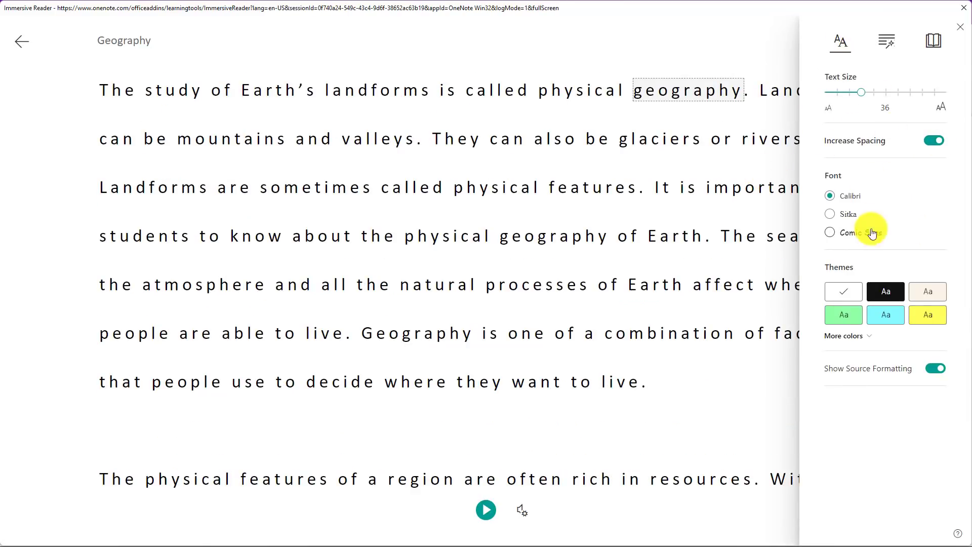
left_click(885, 291)
left_click(886, 317)
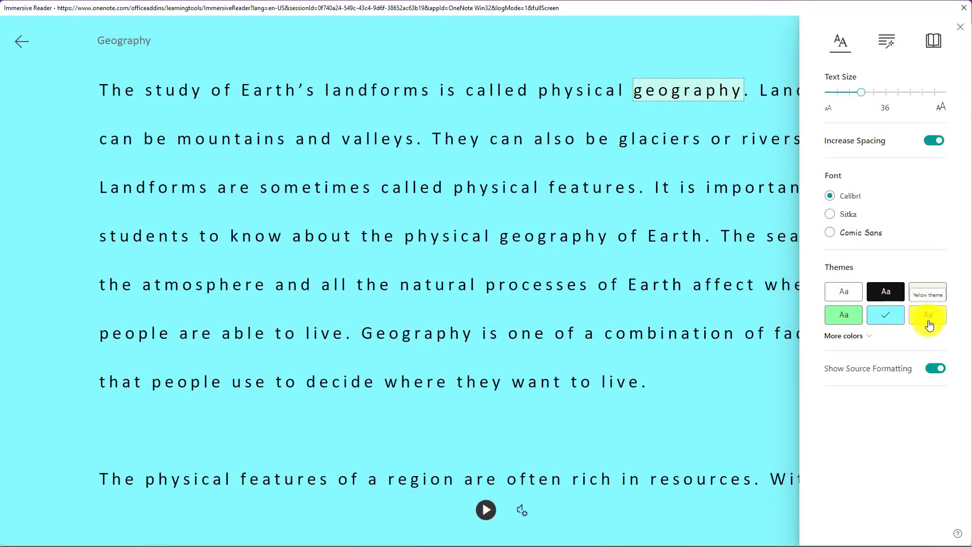
left_click(928, 324)
left_click(853, 336)
left_click(887, 296)
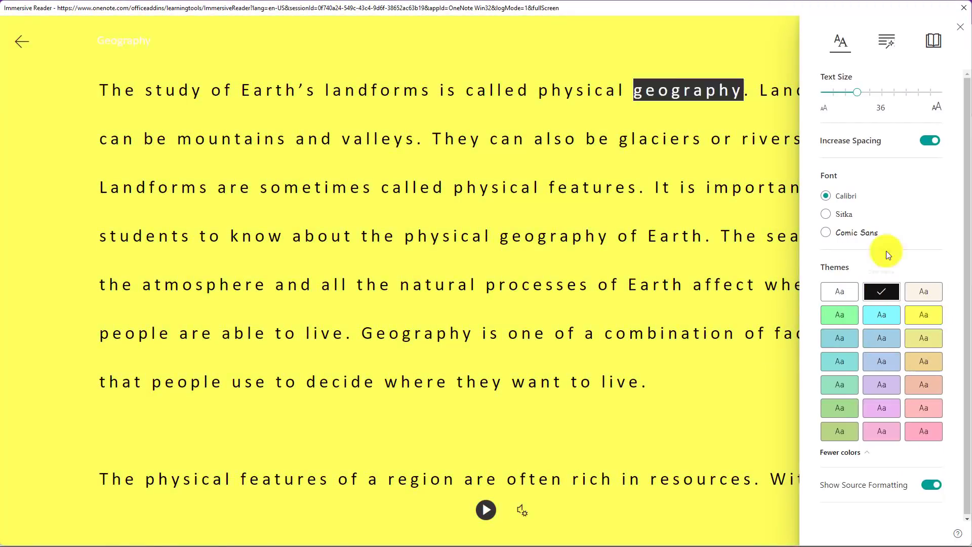
mouse_move(858, 93)
left_mouse_down()
mouse_move(938, 96)
mouse_move(854, 96)
left_mouse_up()
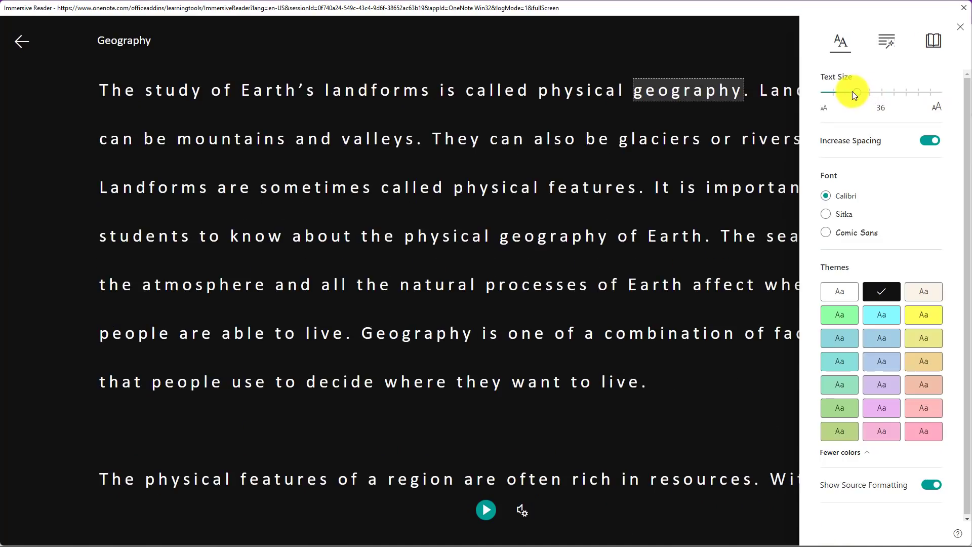
- Turn on Syllables, then toggle noun, verb, adjective and adverb colouring on and back off
left_click(885, 45)
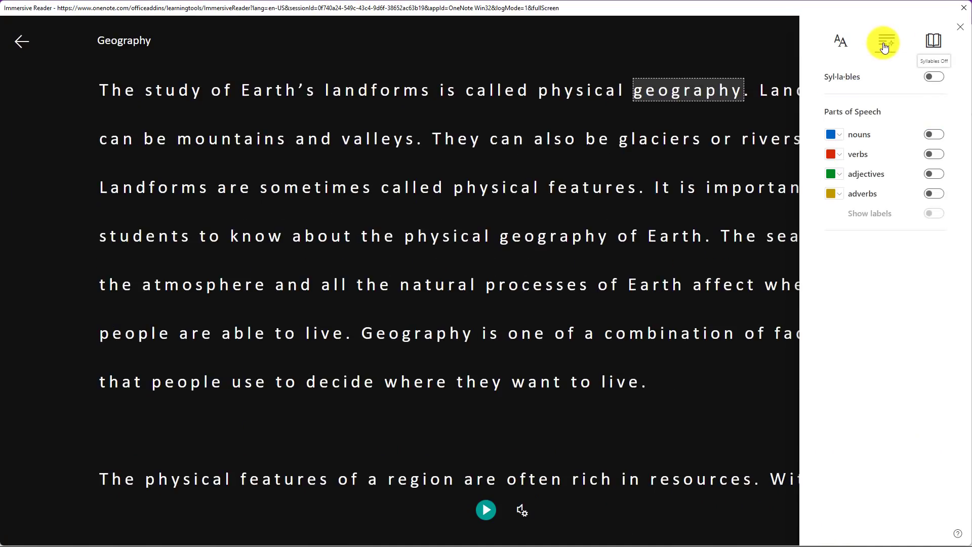
left_click(938, 77)
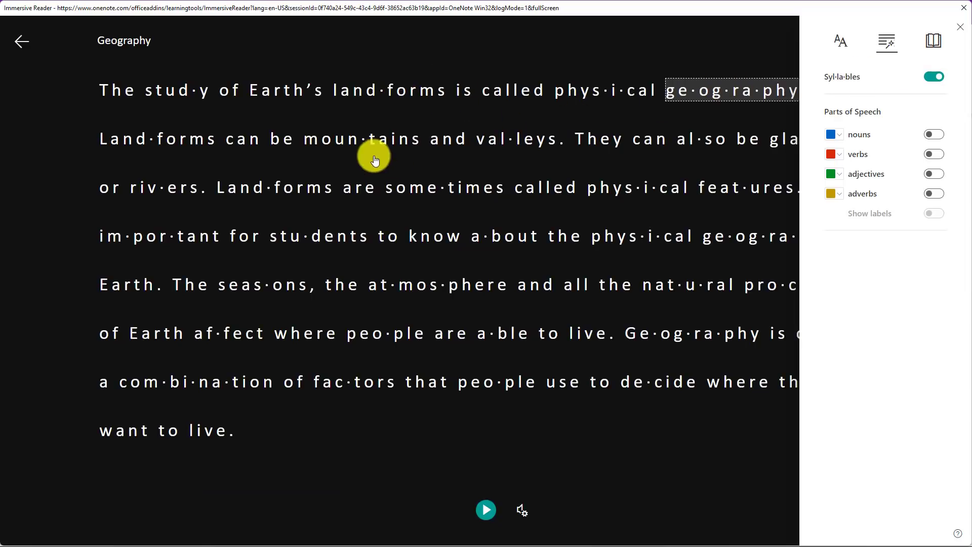
left_click(939, 136)
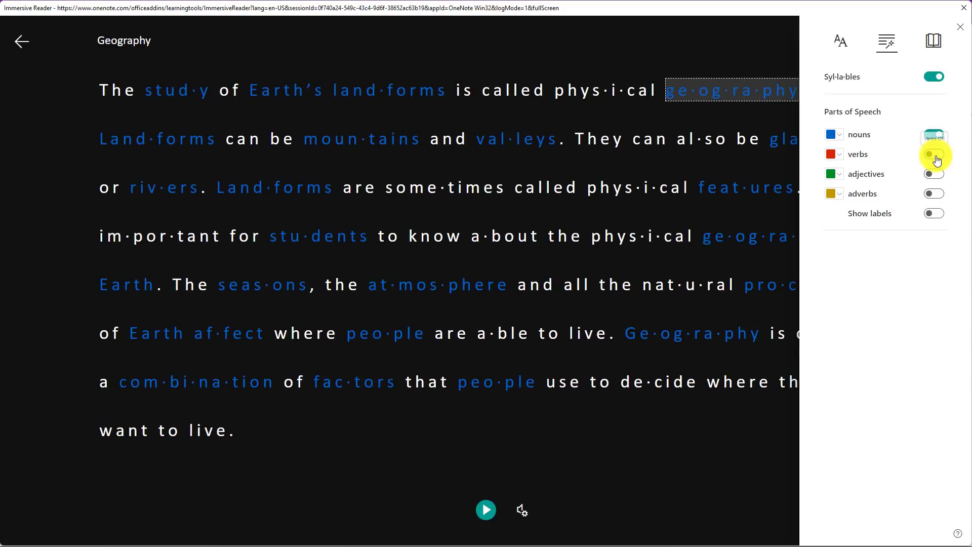
left_click(937, 157)
left_click(936, 176)
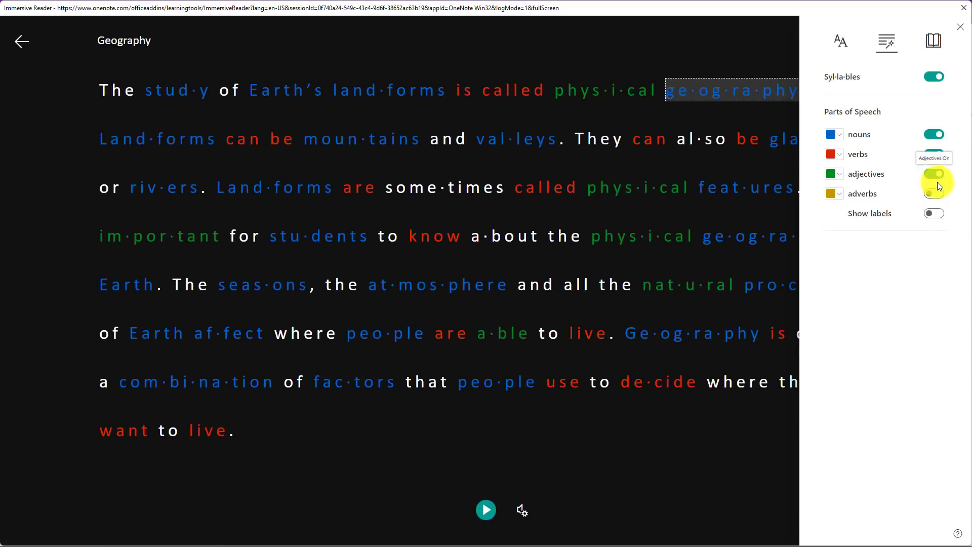
left_click(936, 191)
left_click(935, 134)
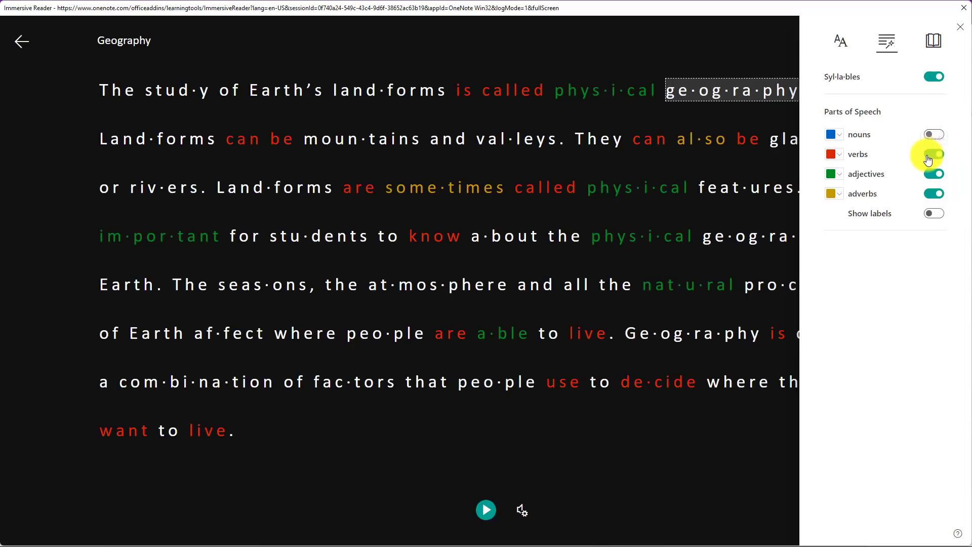
left_click(929, 157)
left_click(931, 175)
left_click(932, 193)
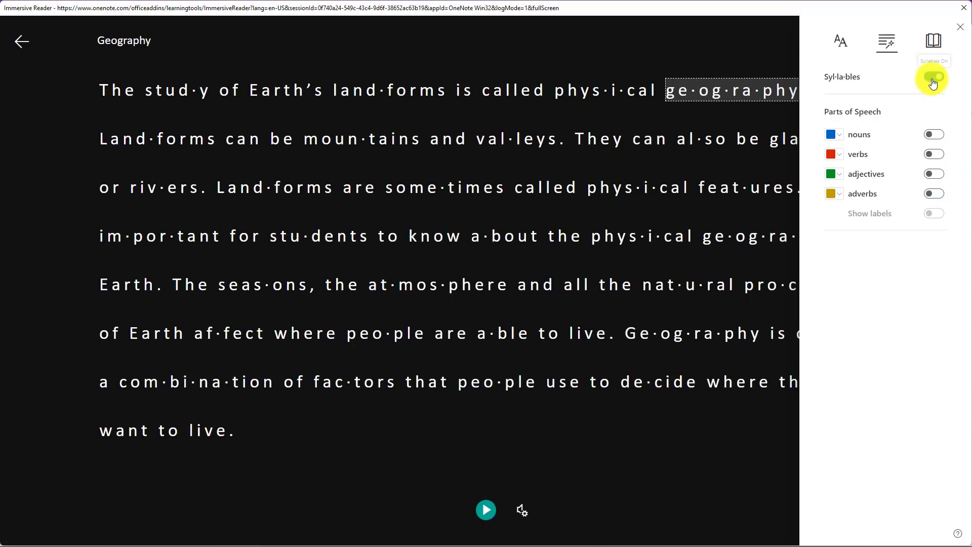
- Turn Syllables off and apply the cyan background theme
left_click(933, 79)
left_click(839, 41)
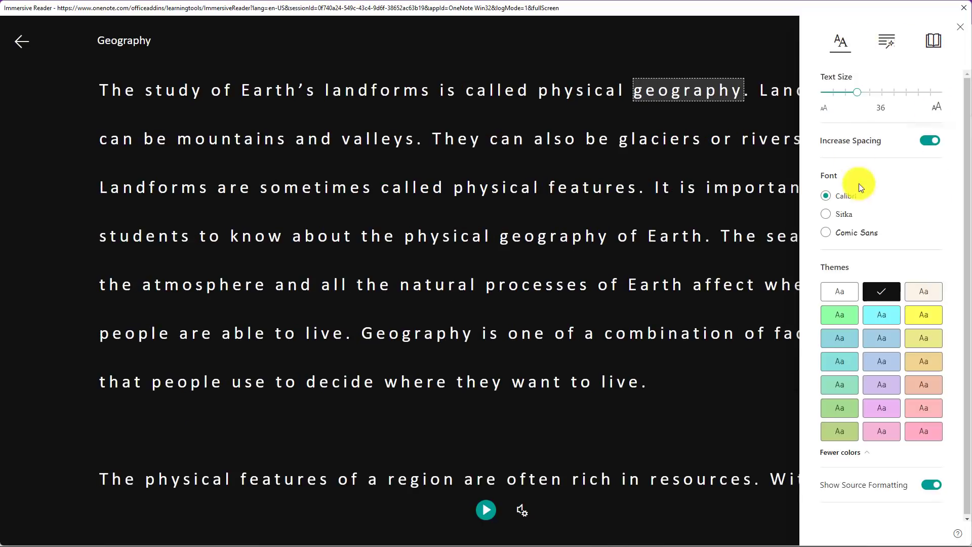
left_click(879, 314)
- Enable one-line Line Focus and step the focused line down three lines and back up one
left_click(934, 43)
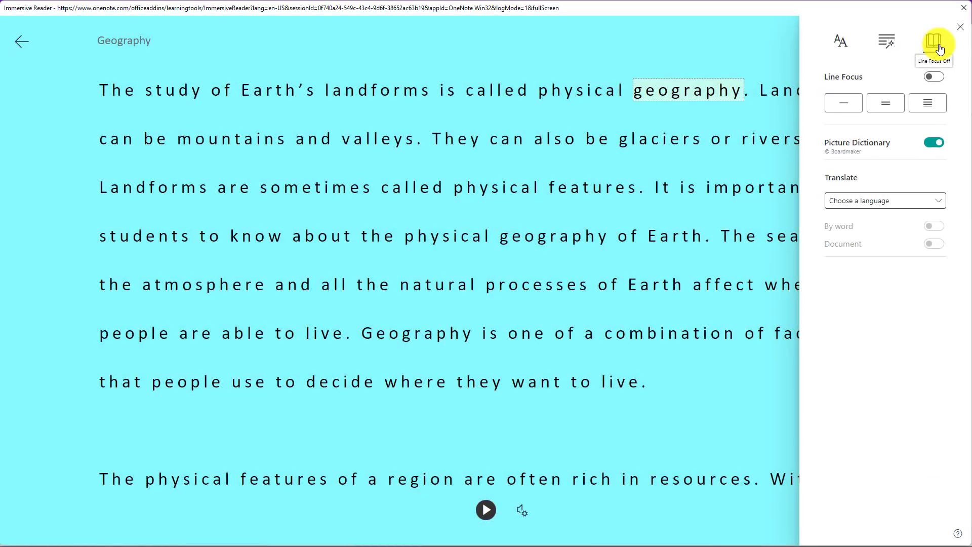
left_click(843, 103)
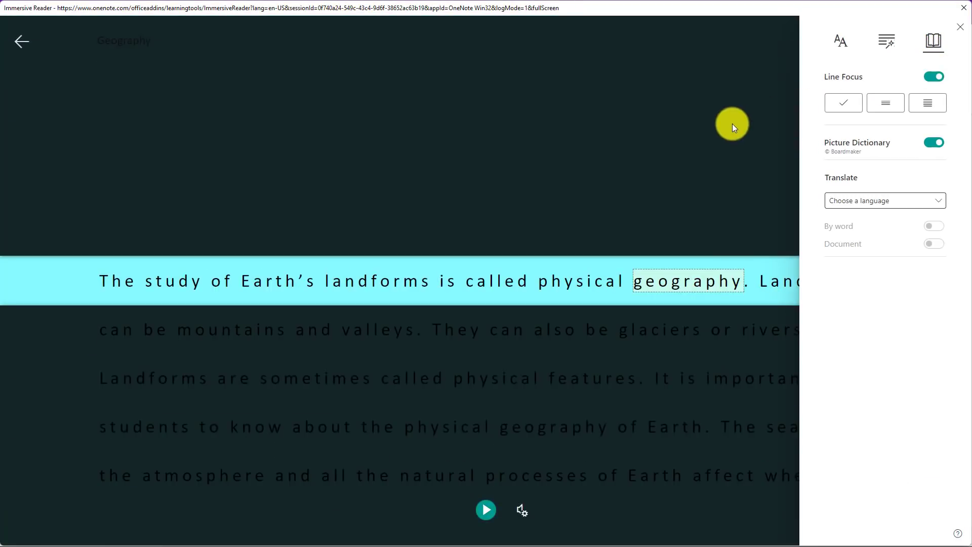
left_click(734, 126)
left_click(945, 325)
left_click(945, 324)
left_click(945, 325)
left_click(946, 238)
- Play and pause read-aloud, widen Line Focus to three then five lines, then turn it off
left_click(486, 509)
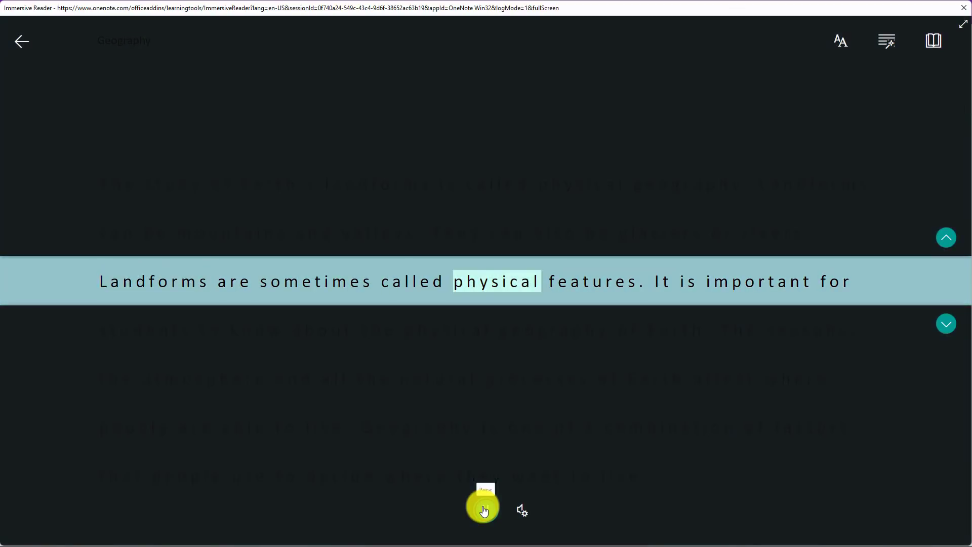
left_click(485, 509)
left_click(933, 40)
left_click(886, 103)
left_click(933, 103)
left_click(934, 76)
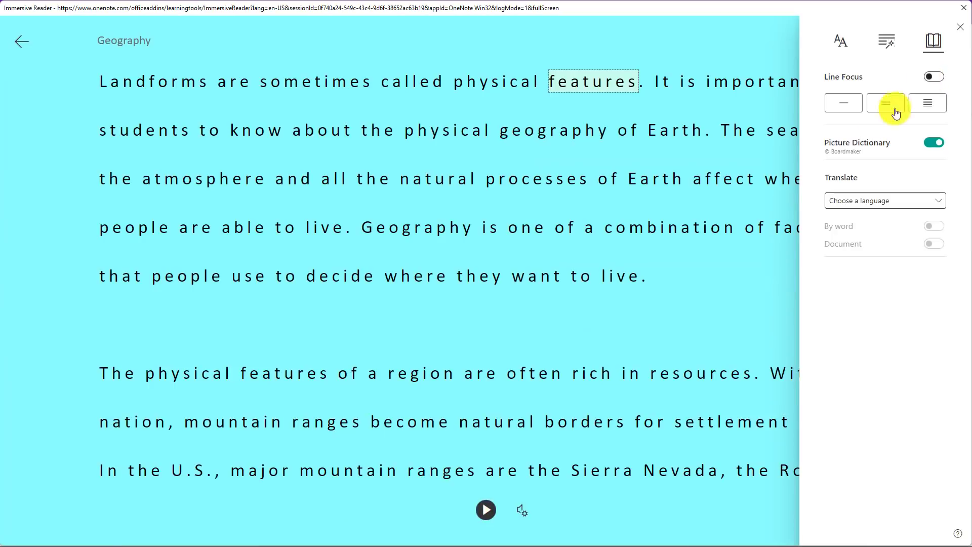
- View picture-dictionary cards for 'Earth' (hearing it pronounced) and 'seasons', then reopen reading preferences
left_click(729, 292)
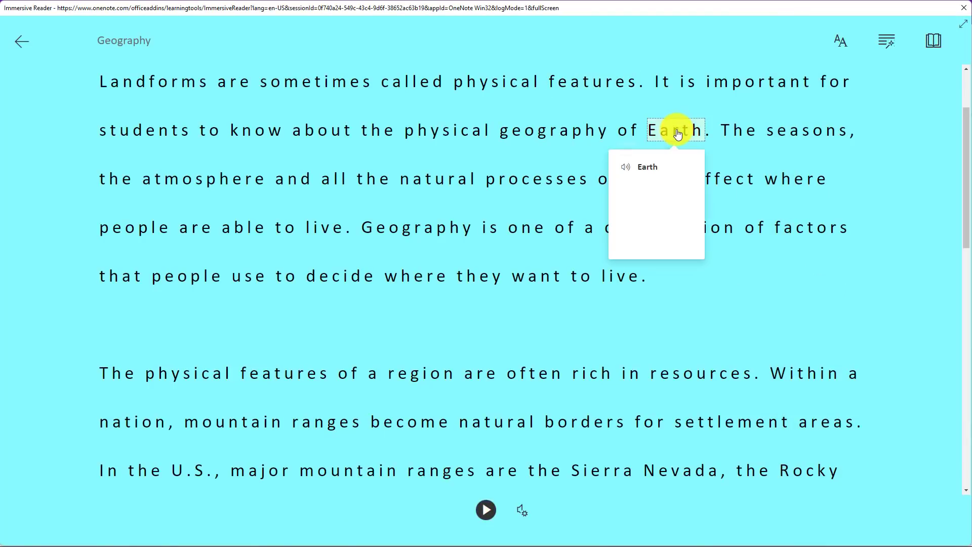
left_click(679, 132)
left_click(626, 170)
left_click(794, 130)
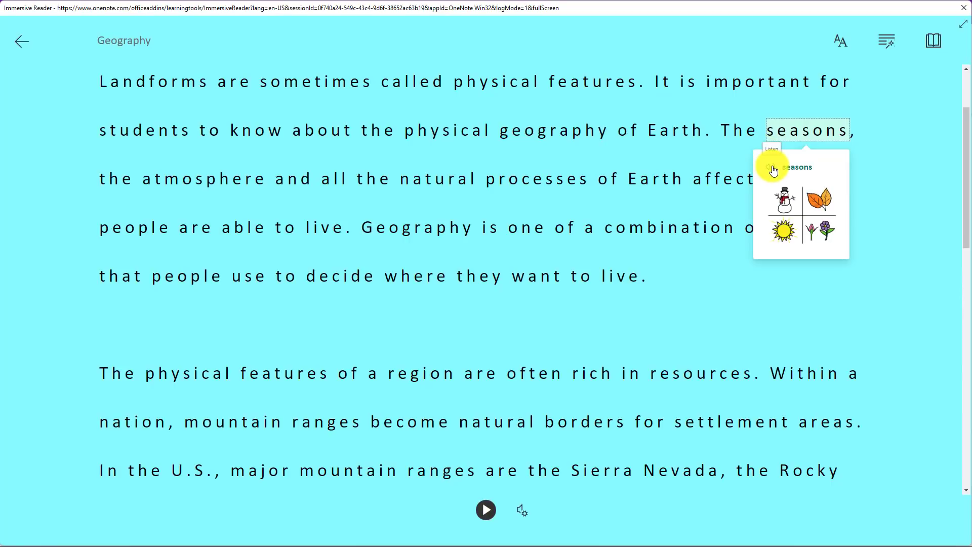
left_click(929, 44)
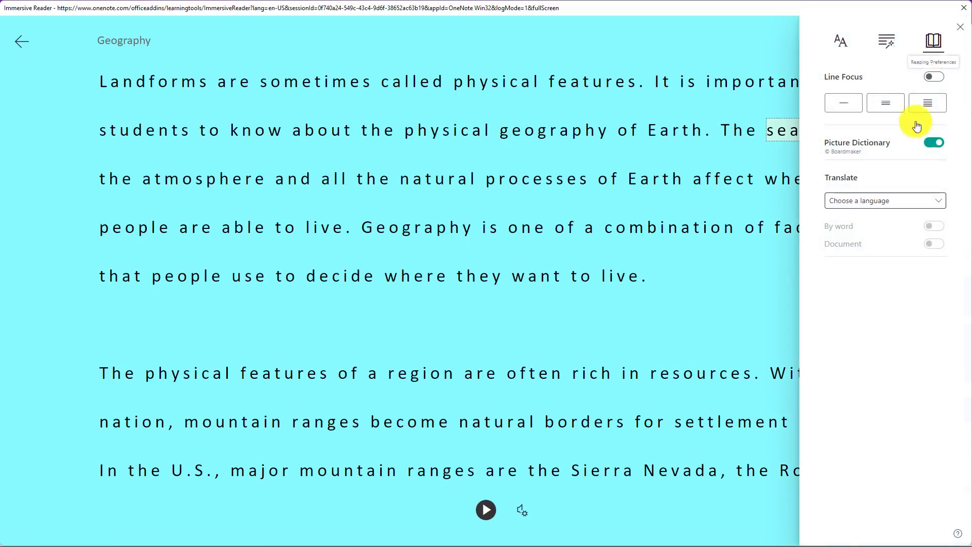
- Translate the whole document to Spanish (Mexico) and play the Spanish text aloud
left_click(901, 202)
left_click_drag(941, 233, 960, 479)
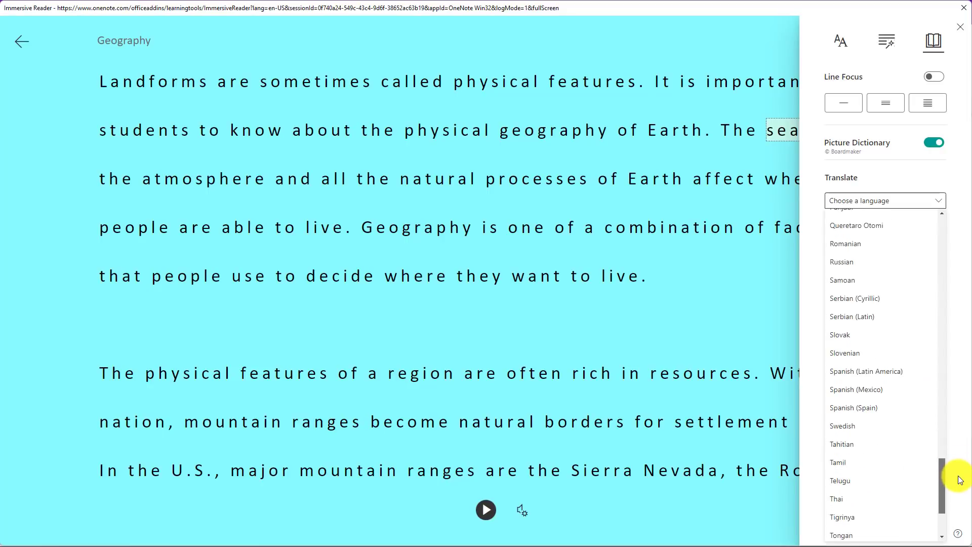
left_click(892, 389)
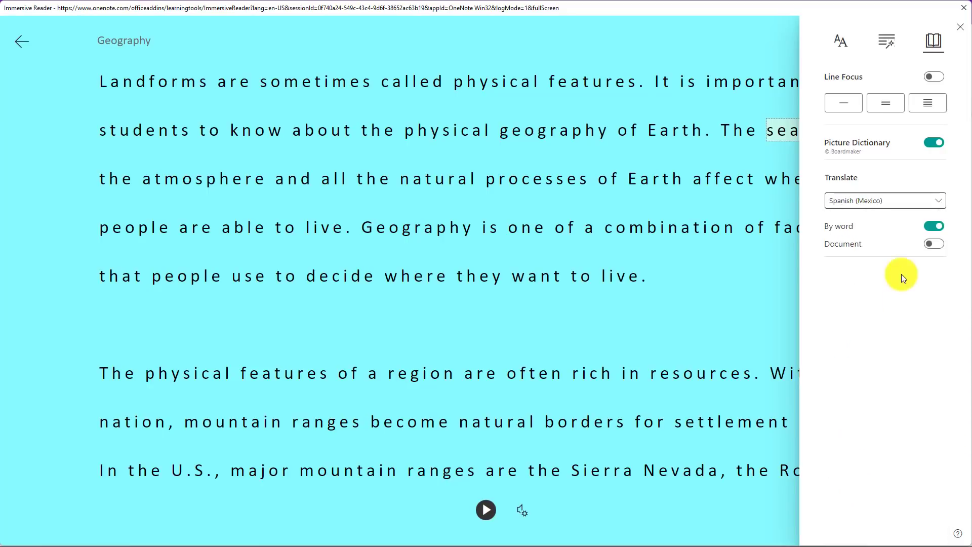
left_click(934, 244)
left_click(750, 92)
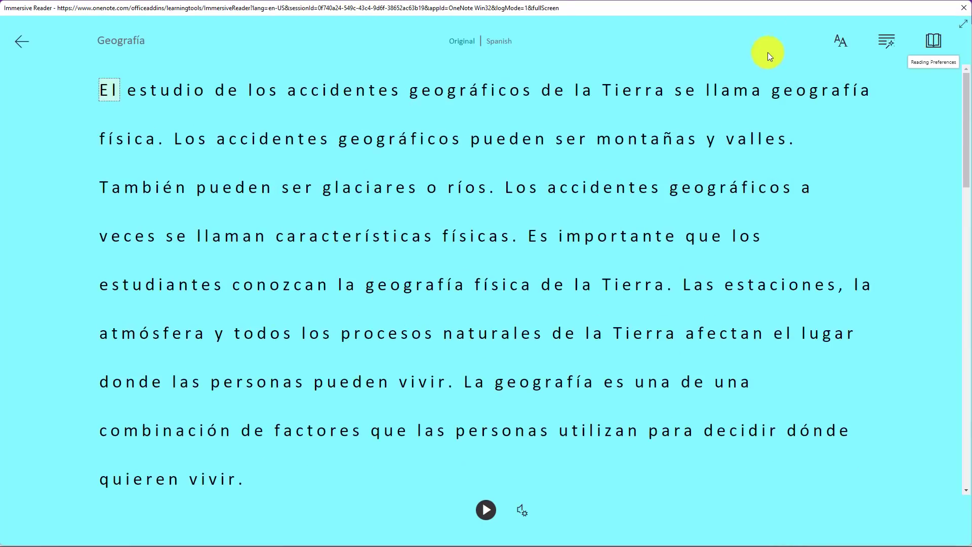
left_click(486, 509)
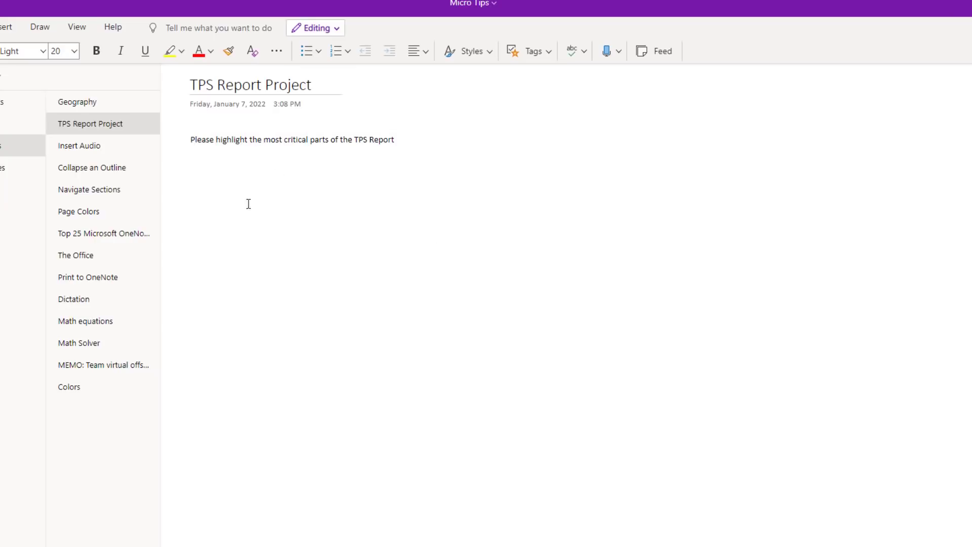
- Paste the Initech T.P.S Report cover-sheet image with Ctrl+V and place the cursor at the title's end
key("ctrl+v")
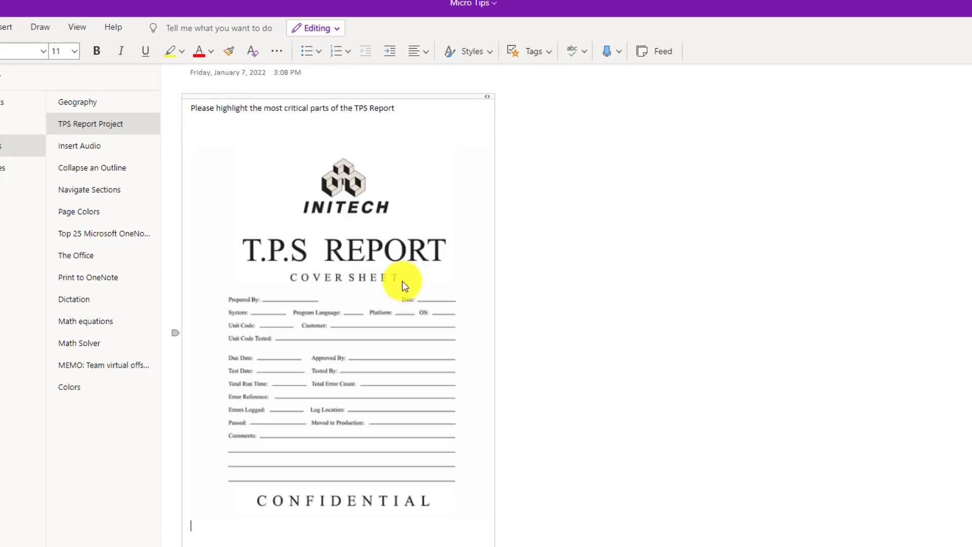
scroll(371, 279, "up", 1)
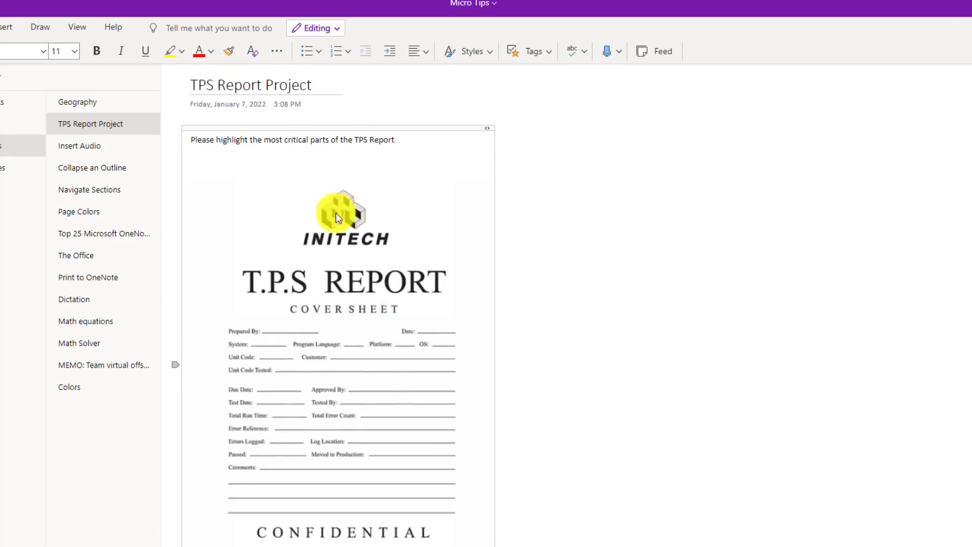
left_click(313, 84)
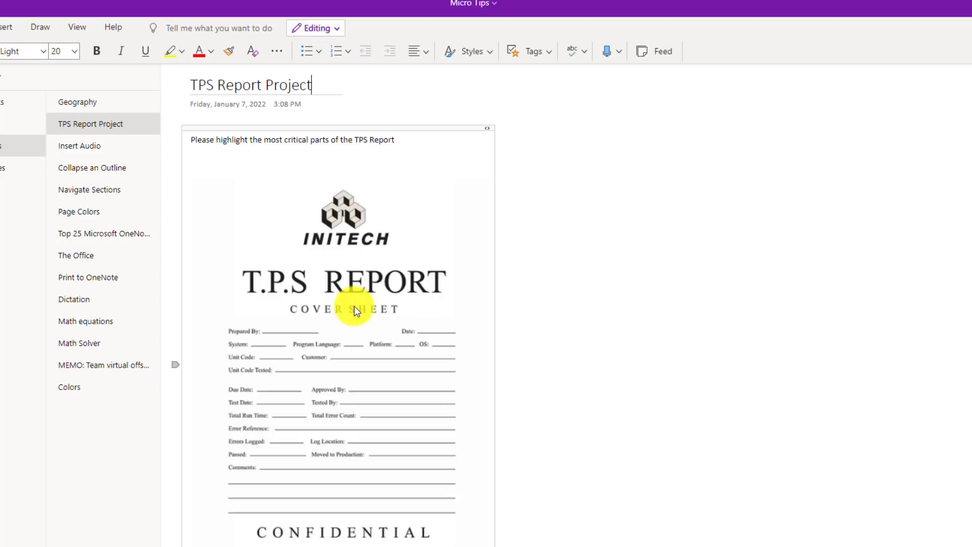
- Apply Set Picture As Background to the Initech T.P.S Report cover-sheet image
left_click(356, 310)
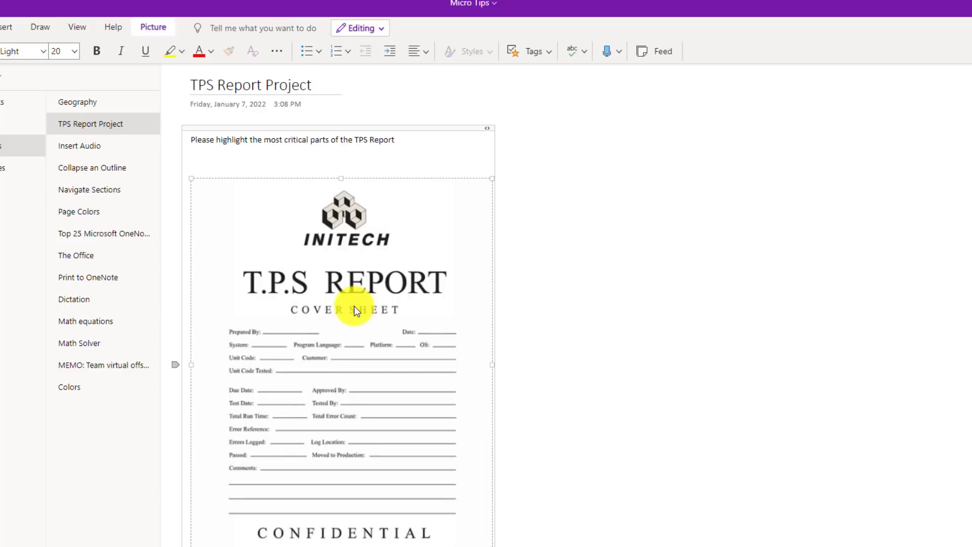
right_click(354, 306)
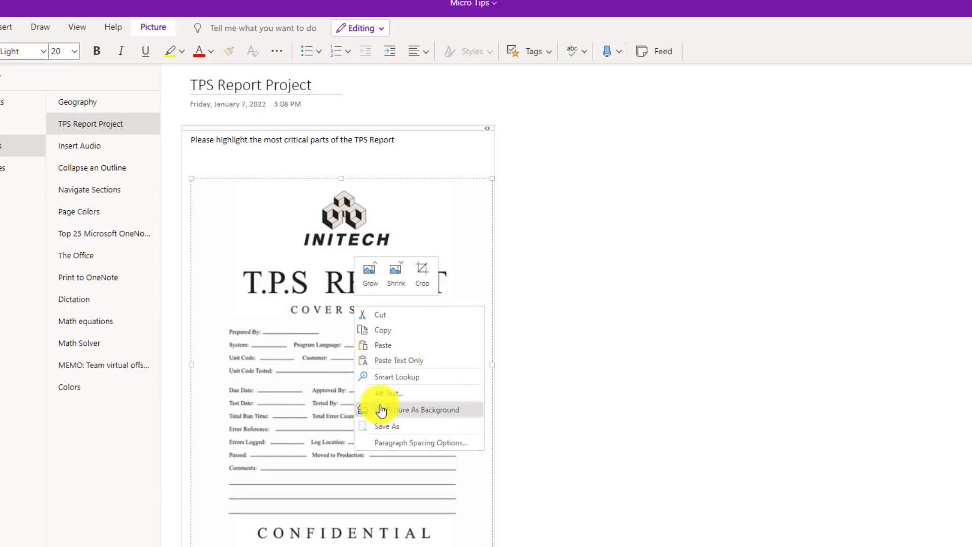
left_click(459, 414)
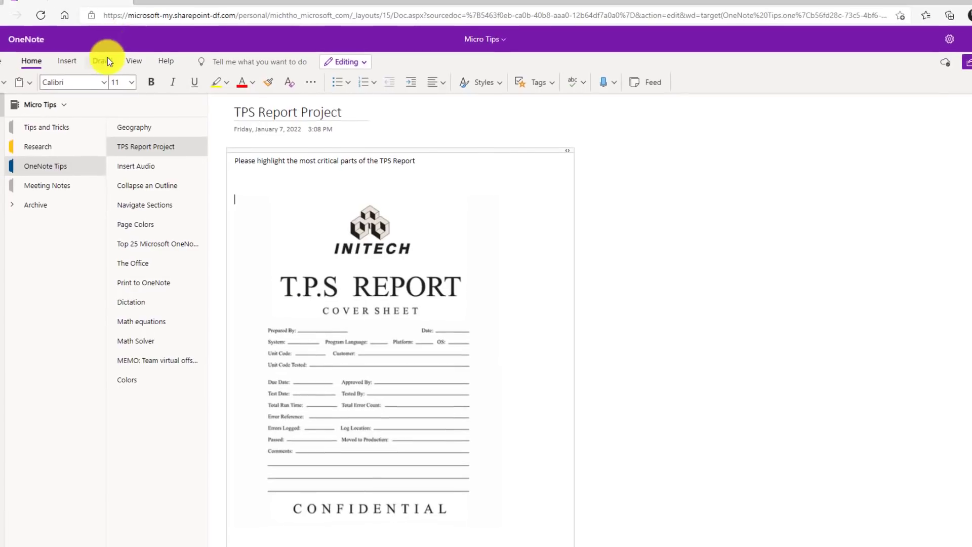
- Highlight 'COVER SHEET' on the report image in yellow
left_click(102, 61)
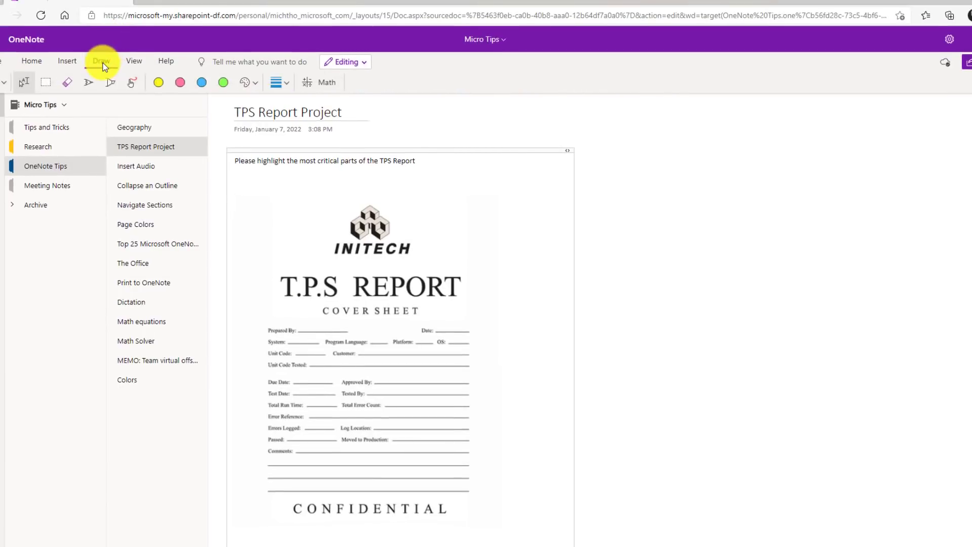
left_click(158, 82)
left_click_drag(318, 307, 425, 309)
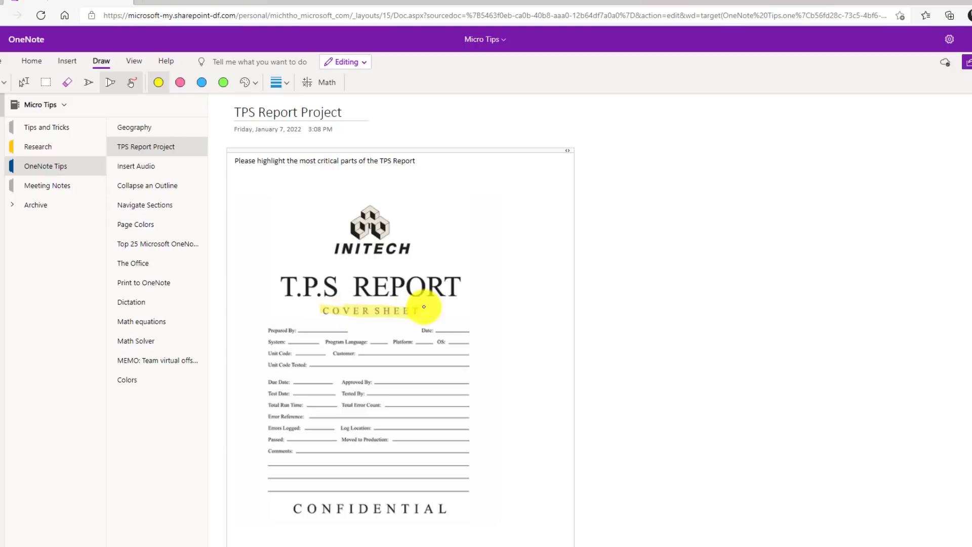
- With a green pen, circle the middle fields and check Approved By, then return to Type/Select
left_click(90, 78)
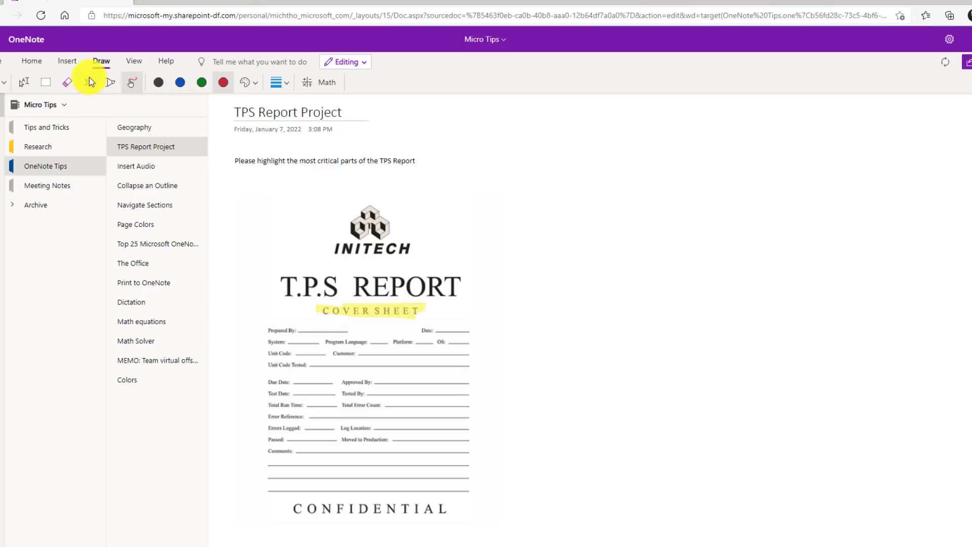
left_click(202, 82)
mouse_move(310, 394)
left_mouse_down()
mouse_move(400, 434)
mouse_move(324, 396)
left_mouse_up()
left_click_drag(408, 404, 427, 373)
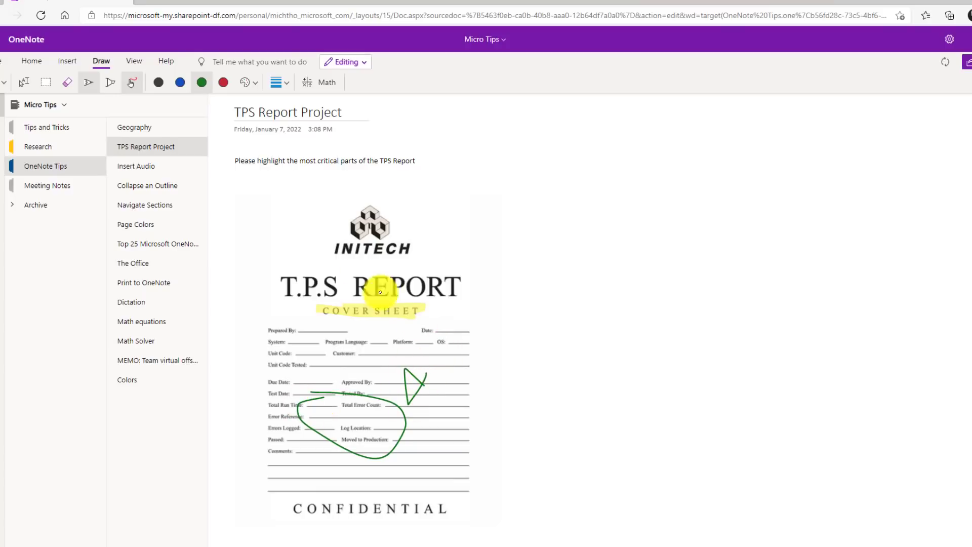
left_click(22, 81)
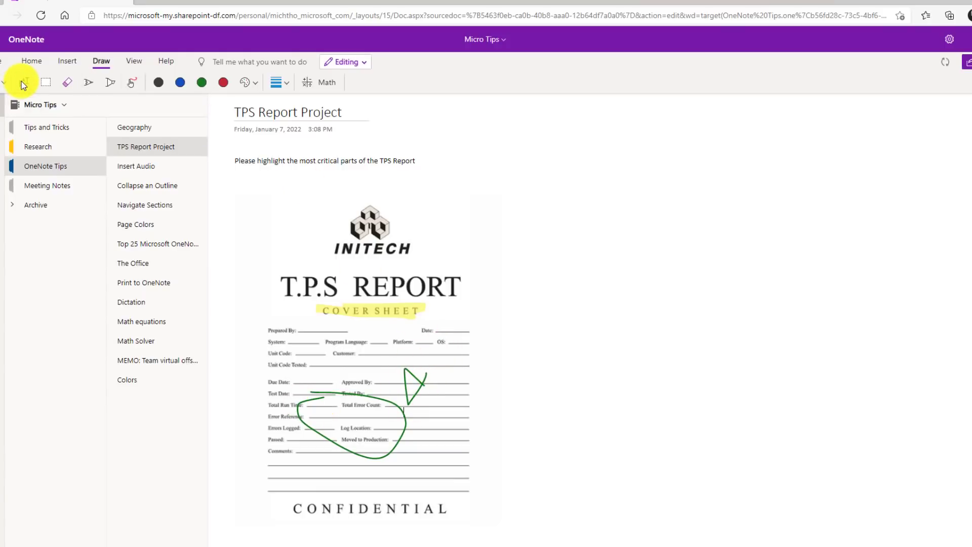
- Drag the TPS report picture slightly right while its highlight and green ink strokes stay in place
left_click(420, 240)
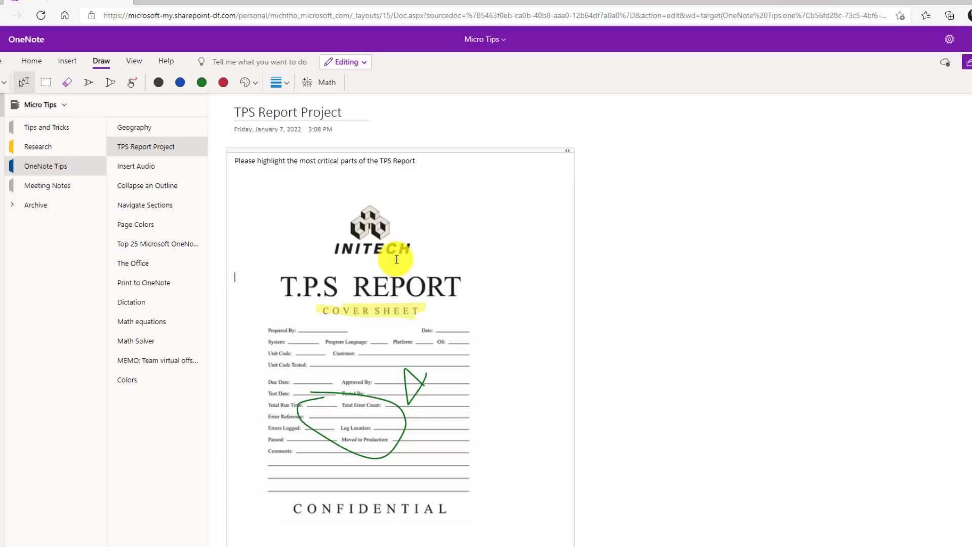
right_click(380, 321)
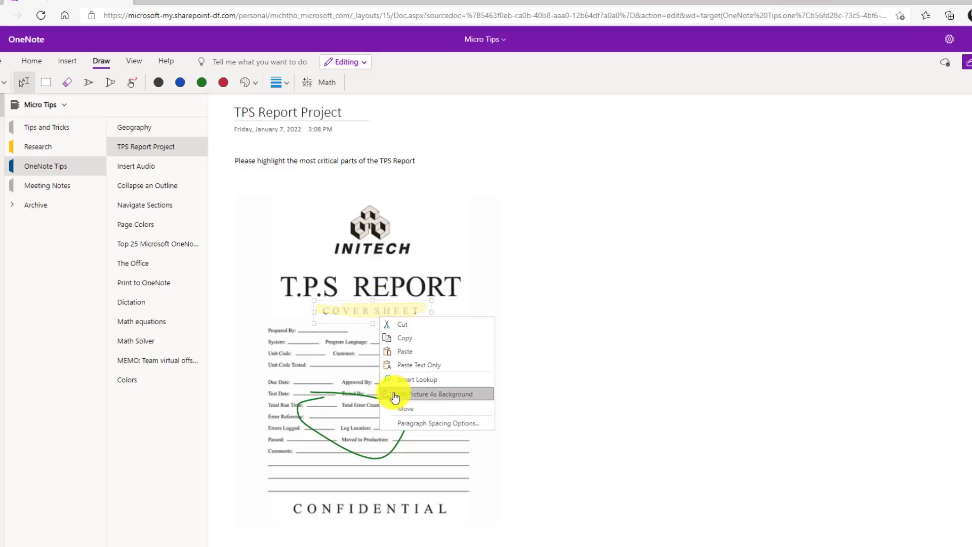
left_click(478, 394)
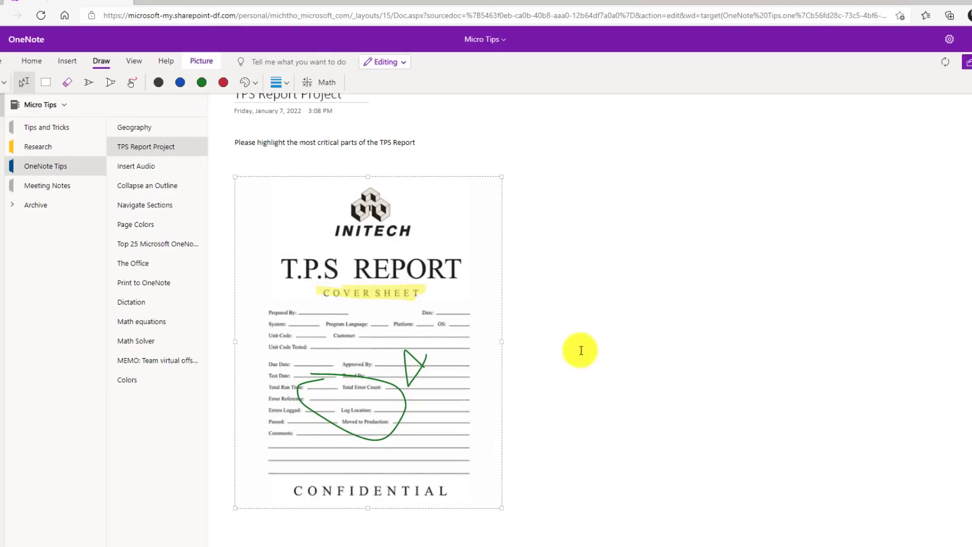
left_click(458, 358)
mouse_move(465, 350)
left_mouse_down()
mouse_move(699, 336)
mouse_move(556, 351)
mouse_move(685, 345)
left_mouse_up()
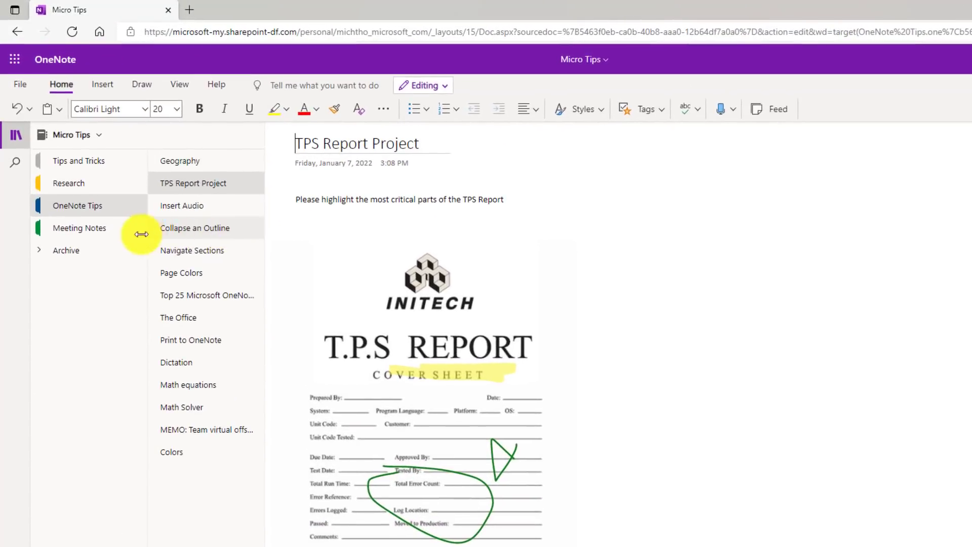
left_click(128, 236)
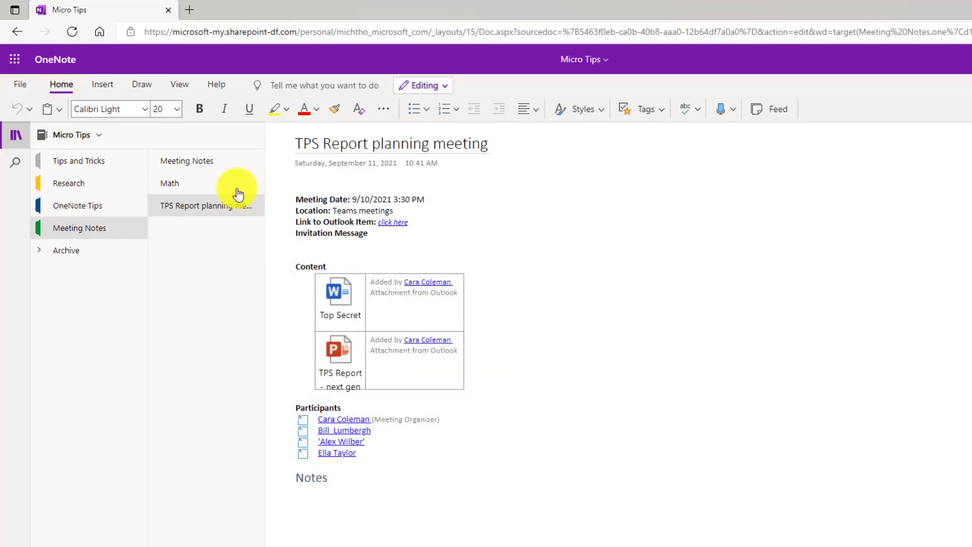
left_click(99, 212)
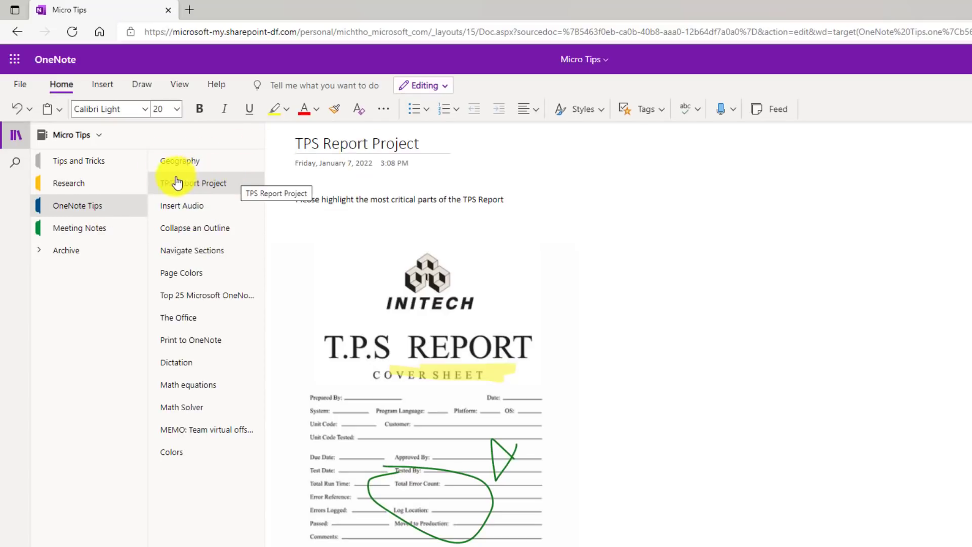
left_click(111, 234)
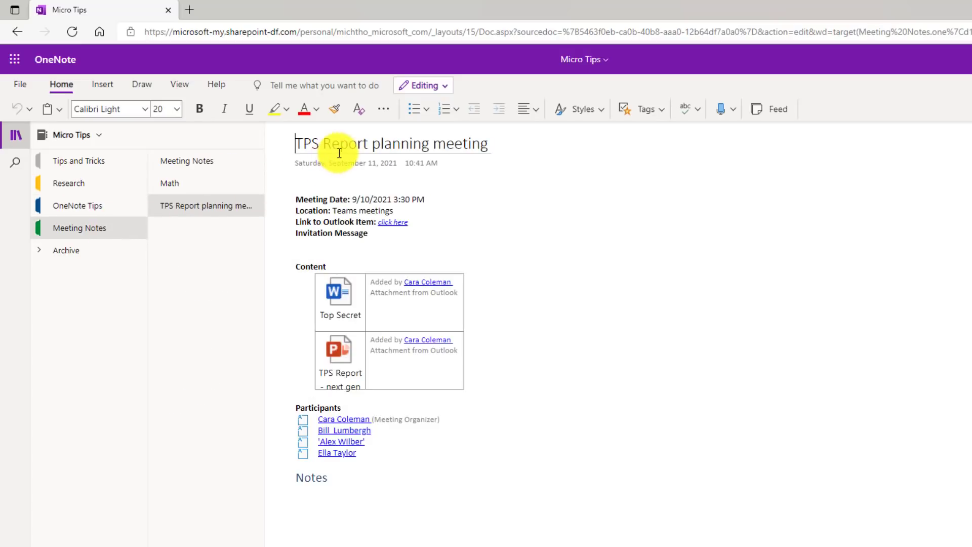
left_click(100, 216)
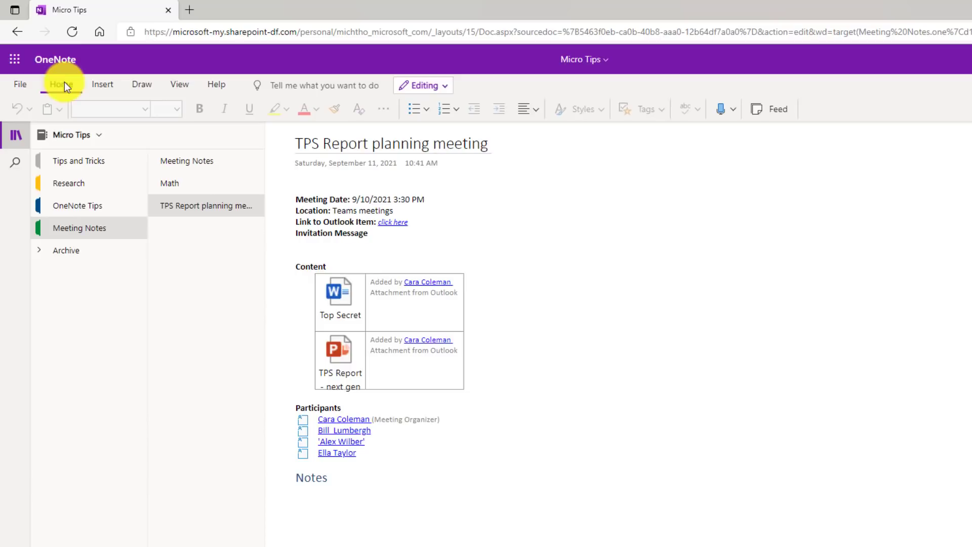
- Turn on Draw with Touch and circle the attachments table in green ink
left_click(142, 84)
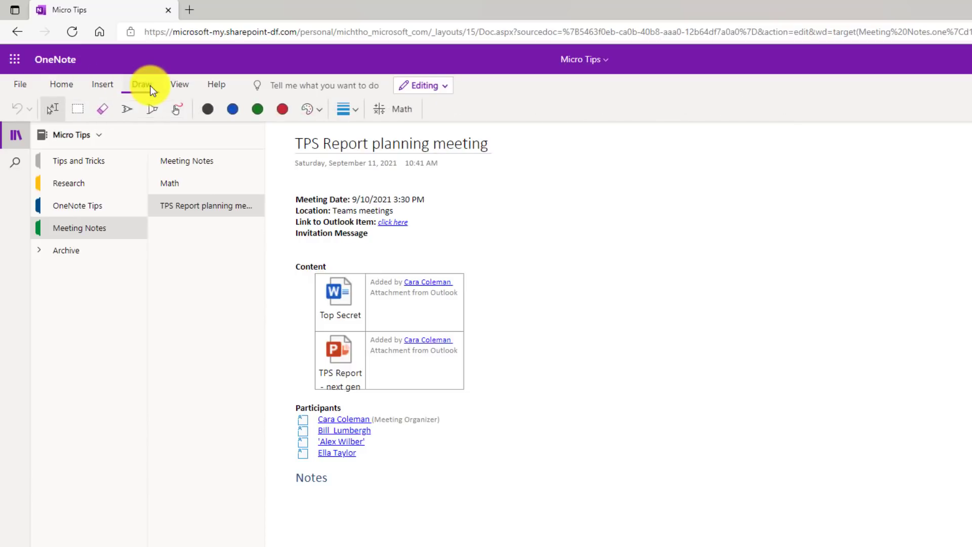
left_click(177, 107)
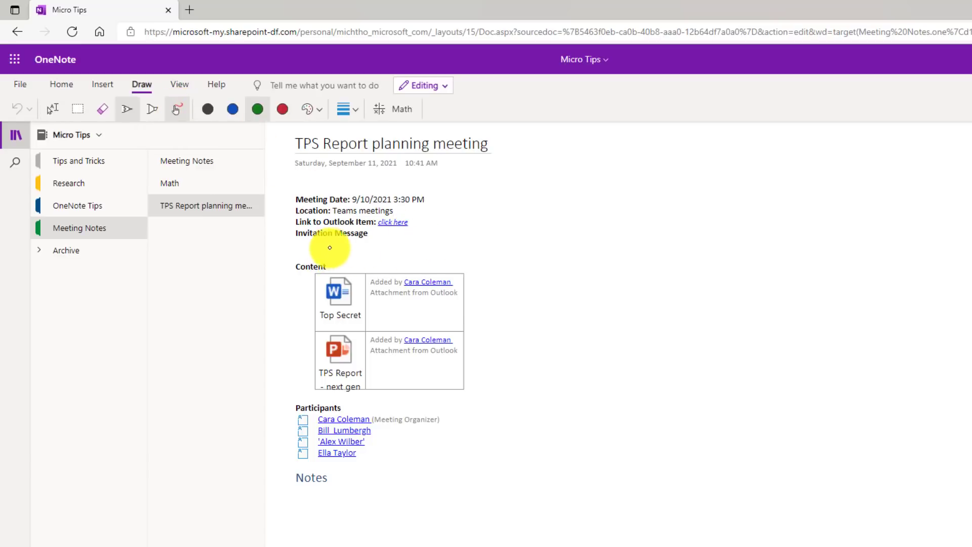
mouse_move(335, 248)
left_mouse_down()
mouse_move(481, 298)
mouse_move(495, 415)
mouse_move(358, 427)
mouse_move(321, 319)
mouse_move(335, 243)
left_mouse_up()
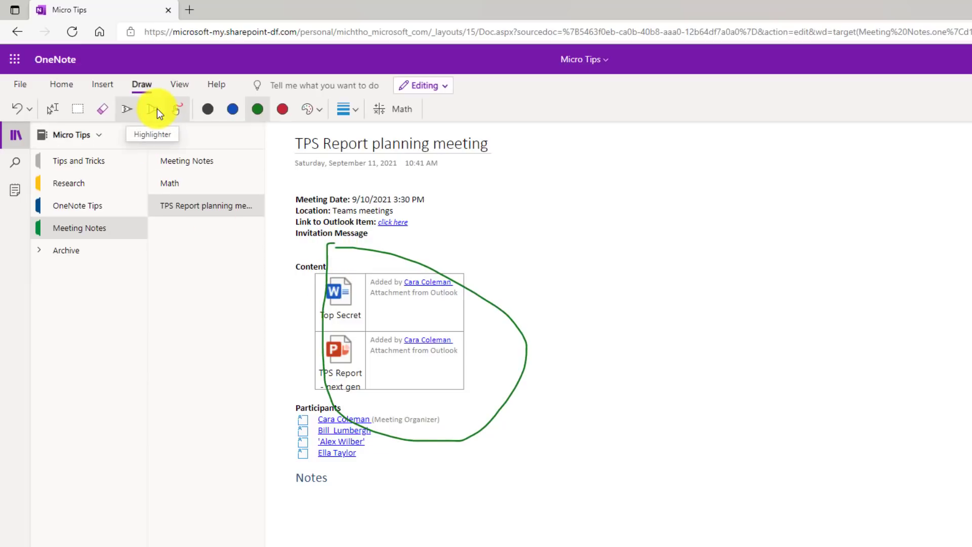
- Switch the pen to yellow ink with a thick stroke width
left_click(314, 109)
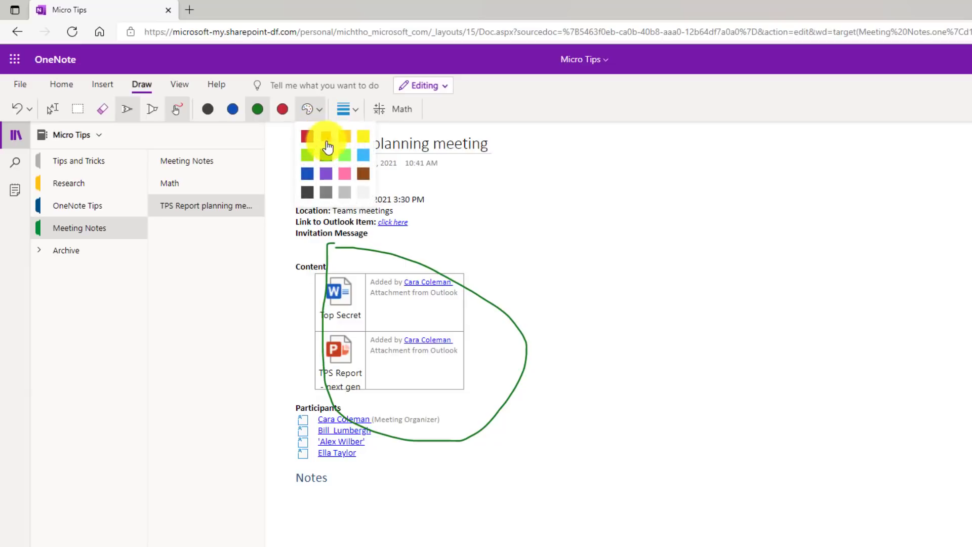
left_click(363, 138)
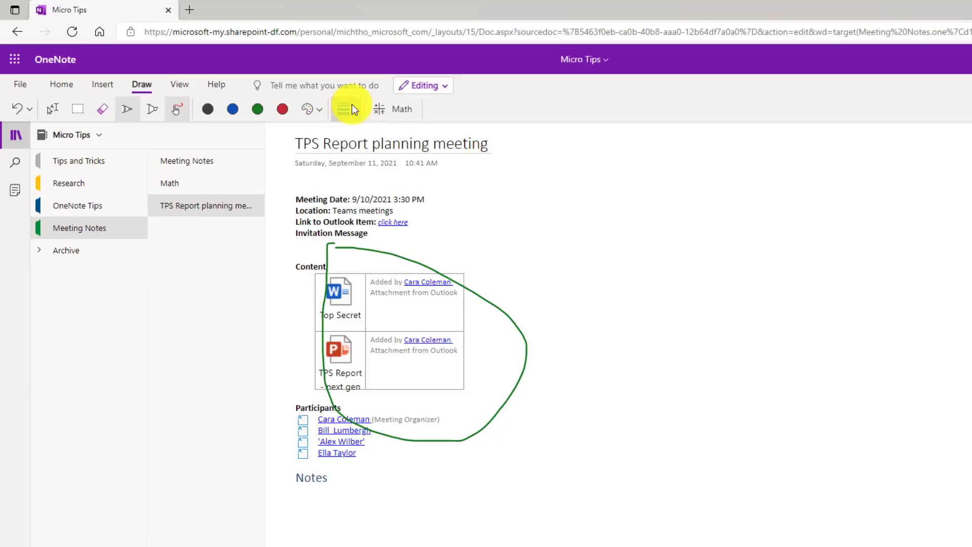
left_click(349, 109)
left_click(377, 297)
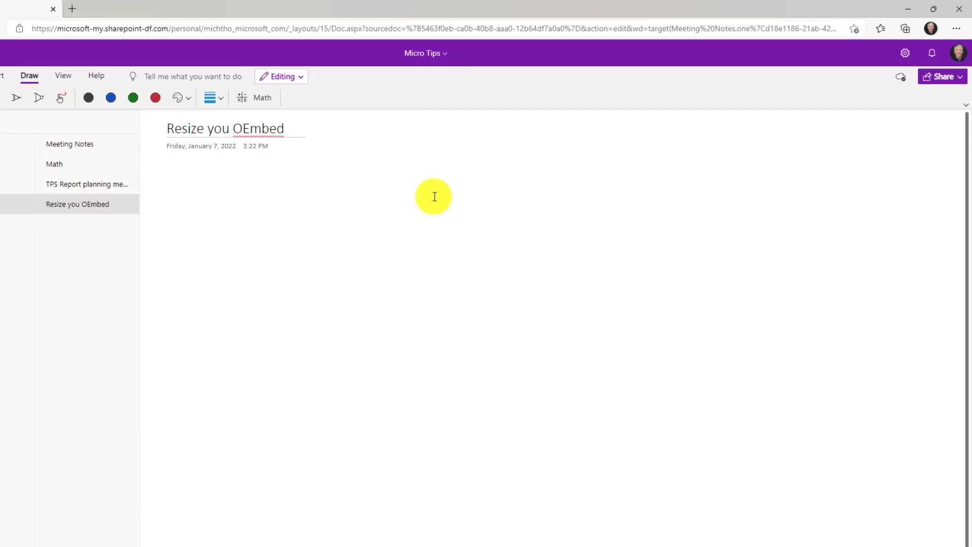
- Paste the Microsoft Loop first look YouTube link, enlarge the embed to a much bigger size, and play it
type("https://www.youtube.com/watch?v=jOrUZO3NOAo")
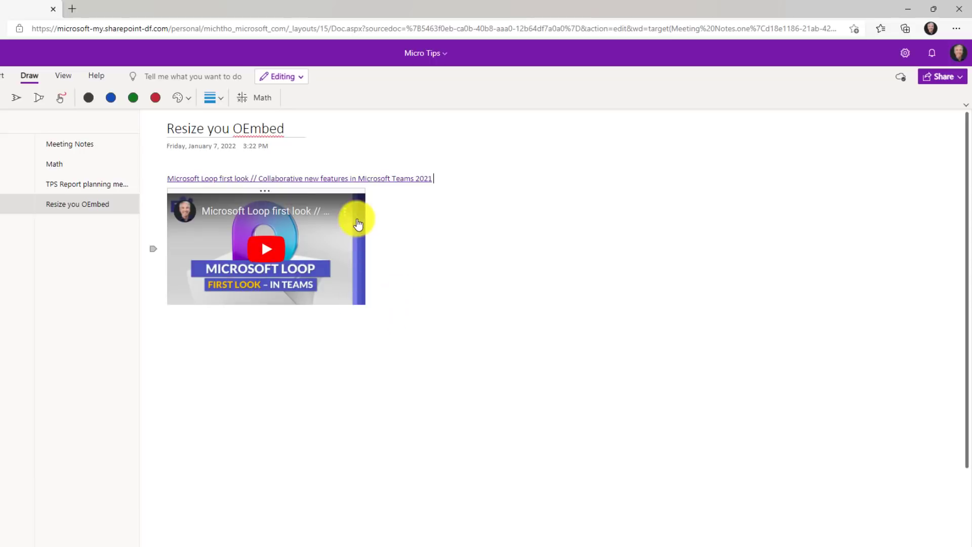
left_click(349, 191)
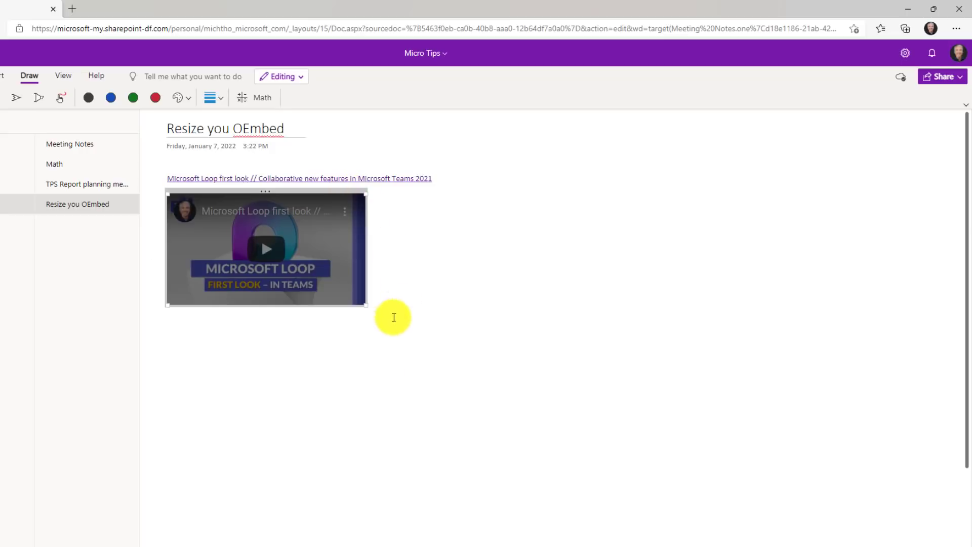
left_click_drag(365, 306, 691, 466)
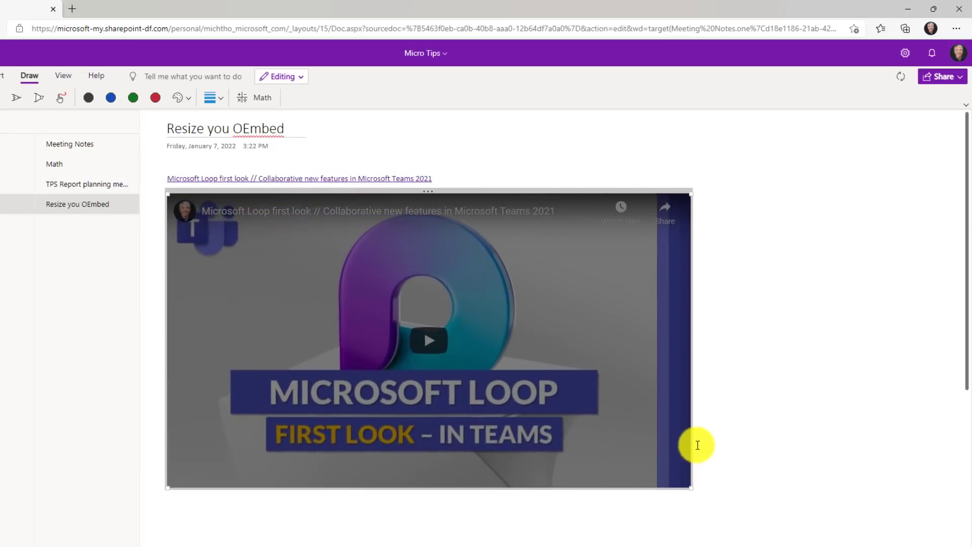
left_click(725, 384)
left_click(428, 340)
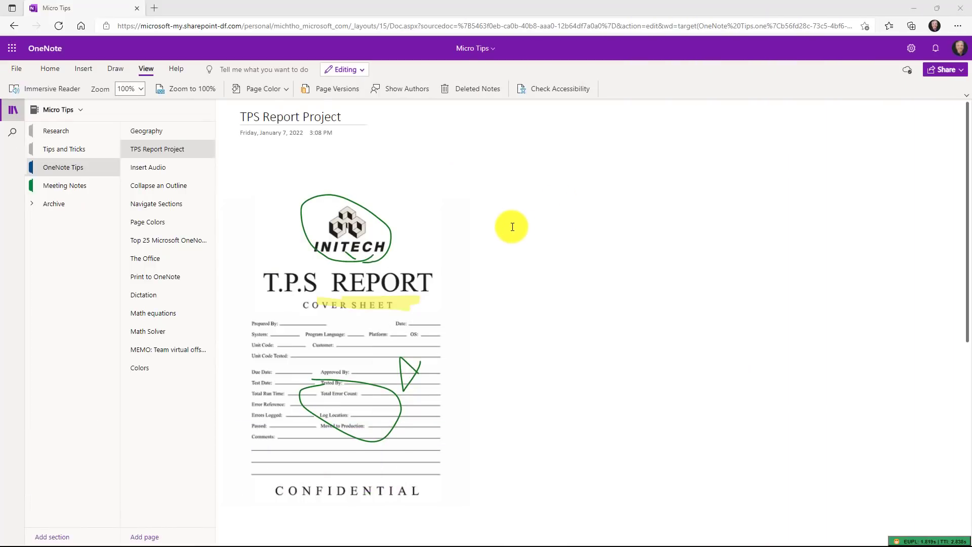
scroll(359, 341, "down", 2)
scroll(358, 339, "down", 1)
scroll(357, 339, "up", 2)
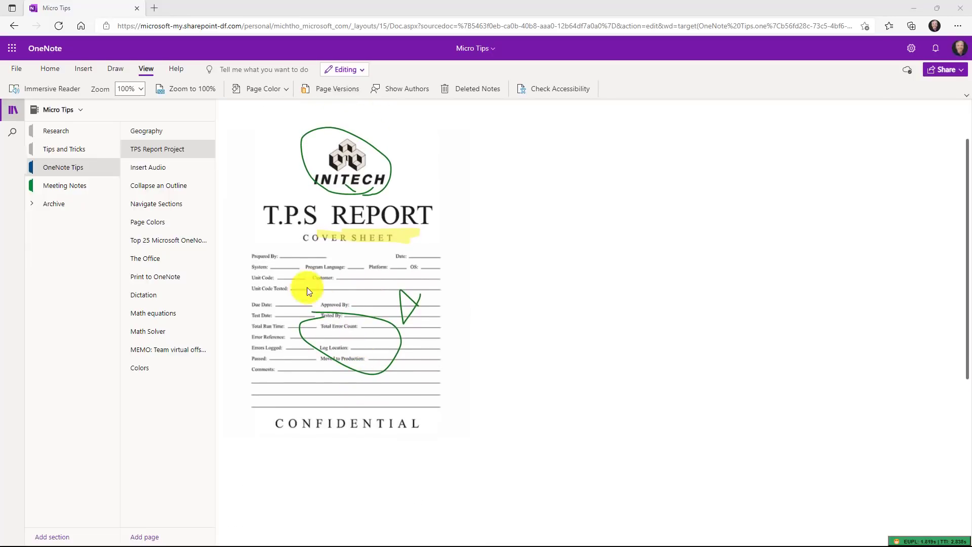
left_click(144, 70)
left_click(138, 87)
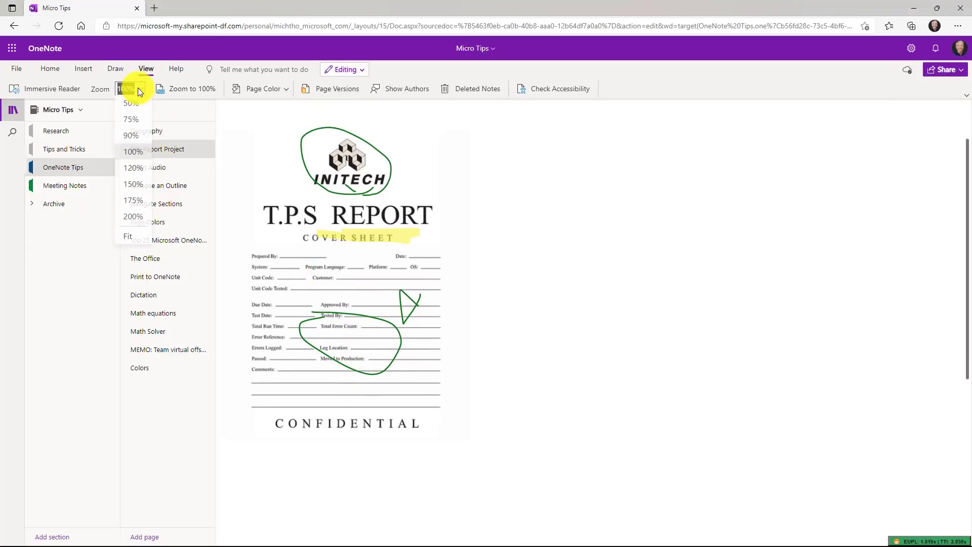
left_click(134, 165)
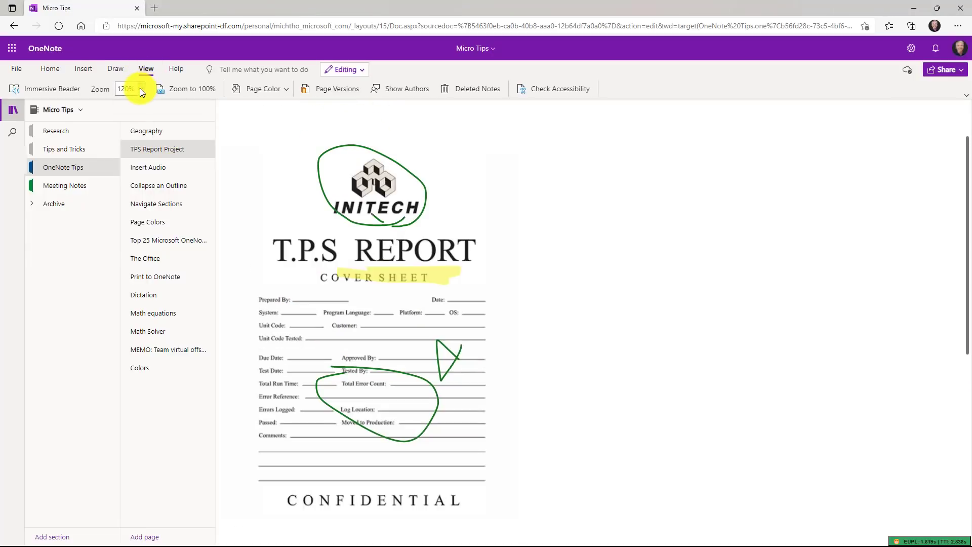
left_click(138, 91)
left_click(135, 186)
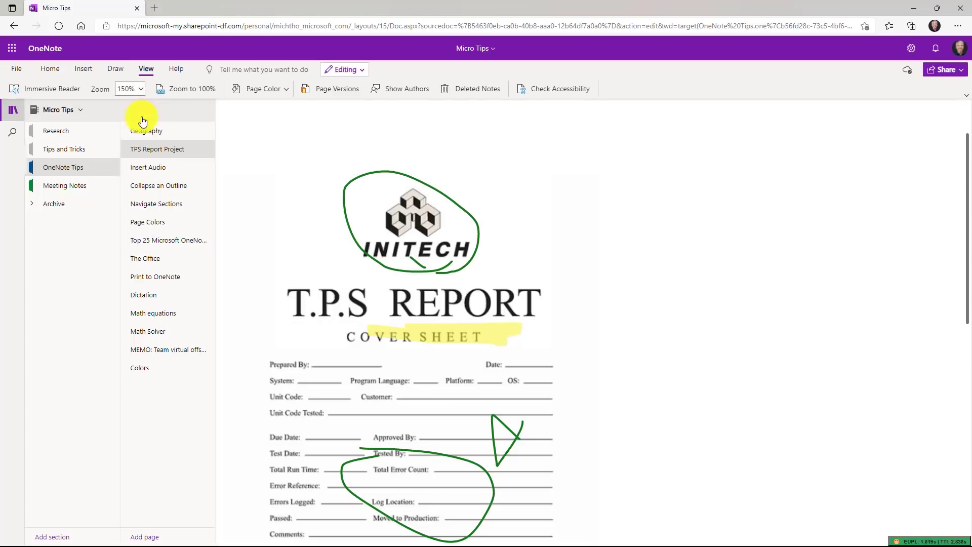
left_click(143, 91)
left_click(135, 202)
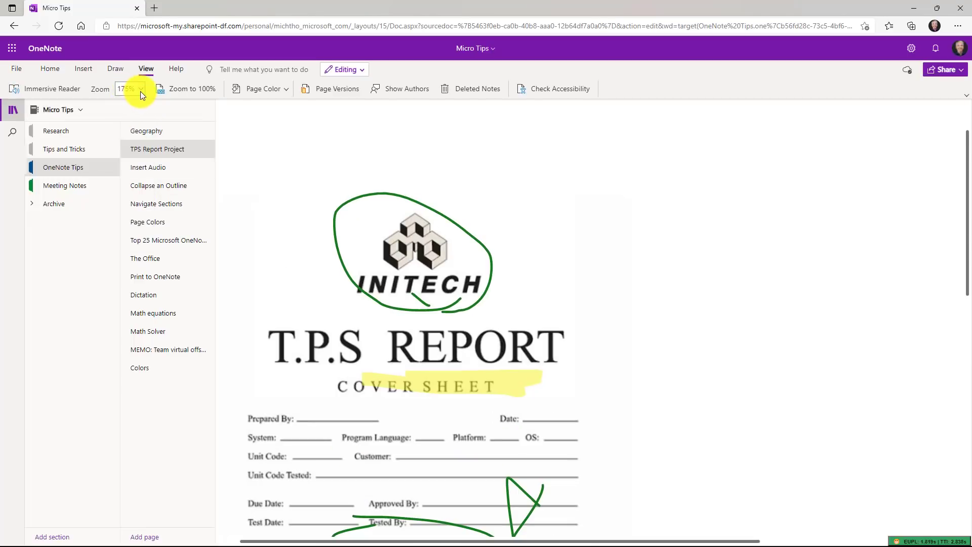
left_click(202, 89)
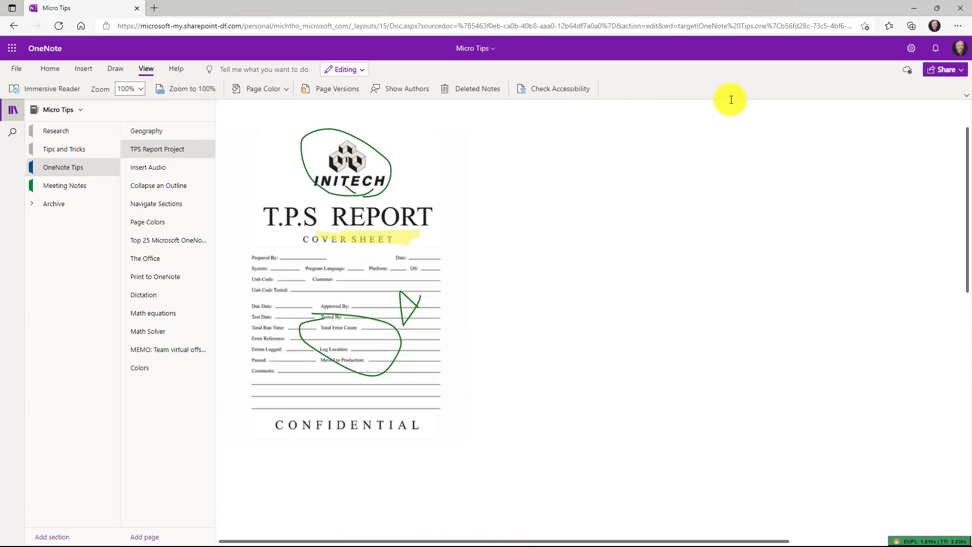
- Zoom the TPS Report Project page in twice with Ctrl+Plus, back out with Ctrl+Minus, then scroll-zoom up and down
key("ctrl+plus")
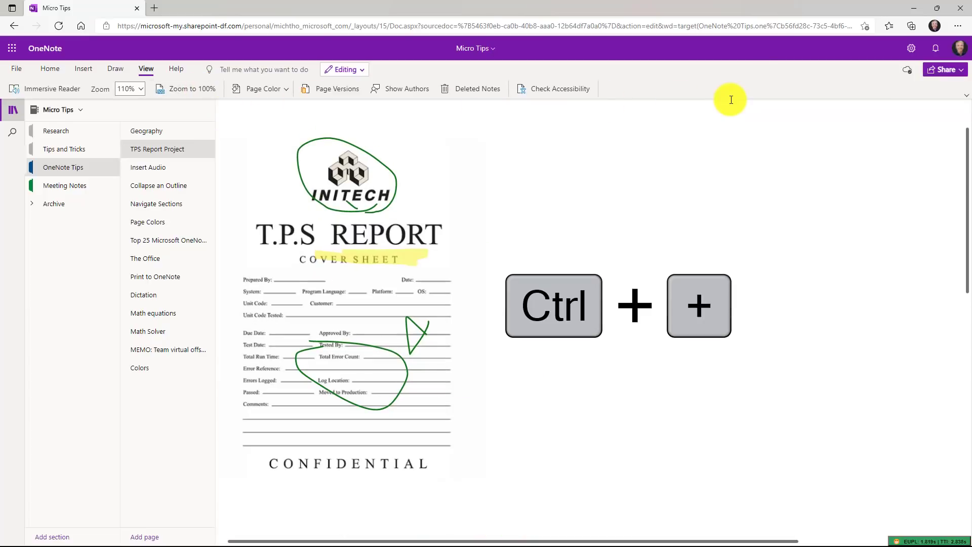
key("ctrl+plus")
key("ctrl+plus")
key("ctrl+plus")
key("ctrl+plus")
key("ctrl+plus")
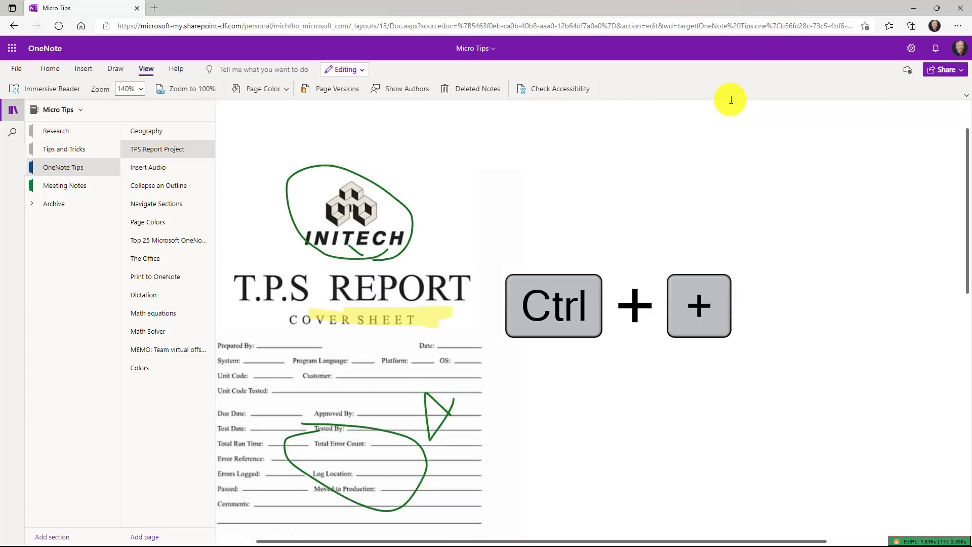
key("ctrl+minus")
key("ctrl+minus")
key("ctrl+minus")
key("ctrl+minus")
key("ctrl+minus")
key("ctrl+minus")
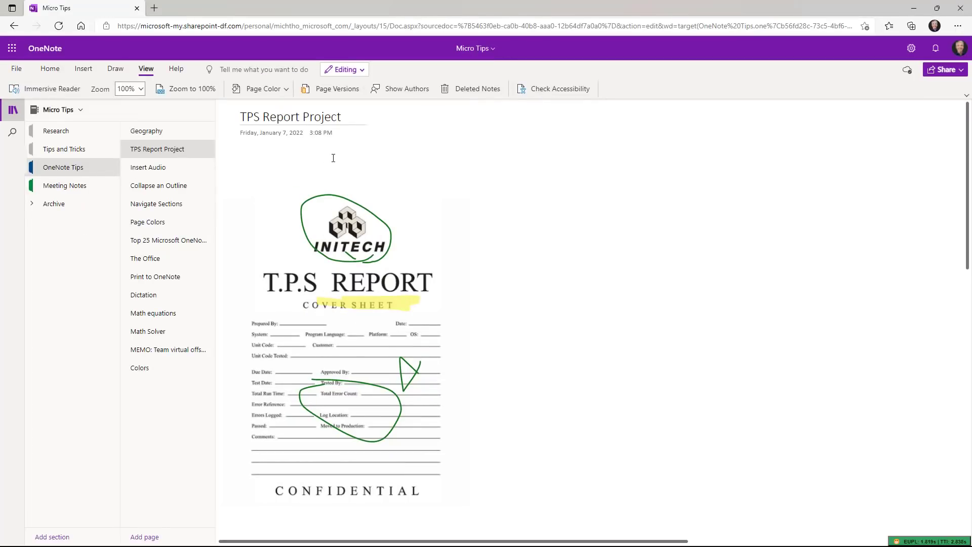
scroll(333, 158, "up", 6, "ctrl")
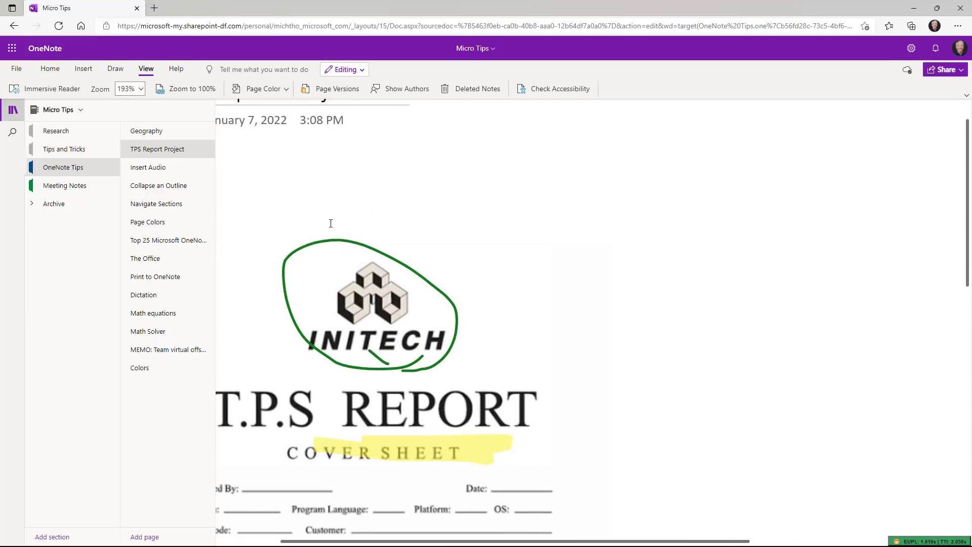
scroll(331, 224, "down", 8, "ctrl")
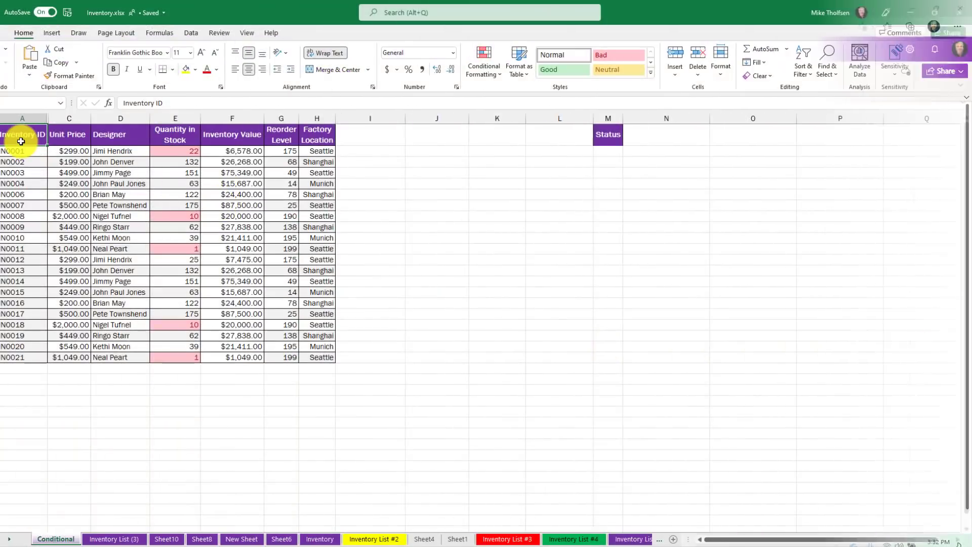
- Copy the Excel inventory table and paste it onto the Copy/Paste of tables page
left_click_drag(17, 141, 312, 357)
key("ctrl+c")
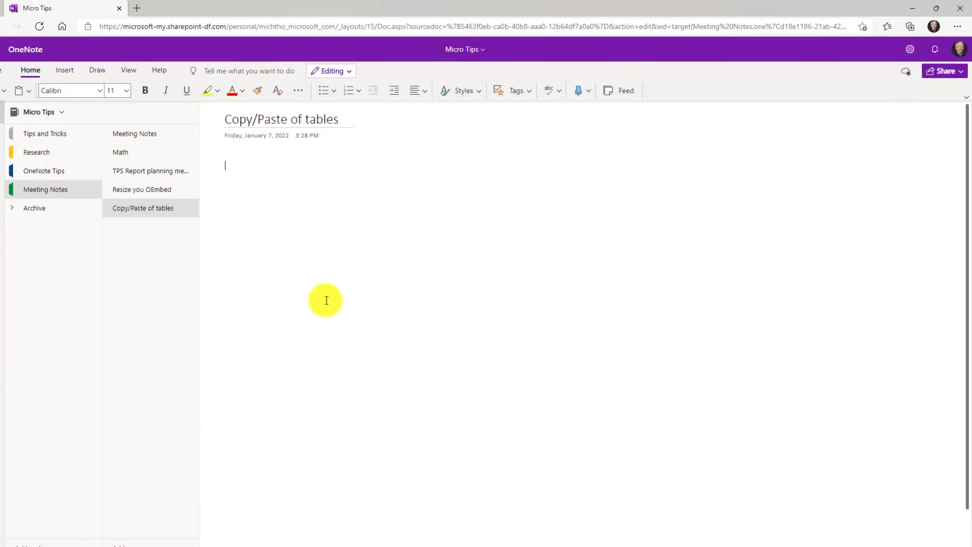
key("ctrl+v")
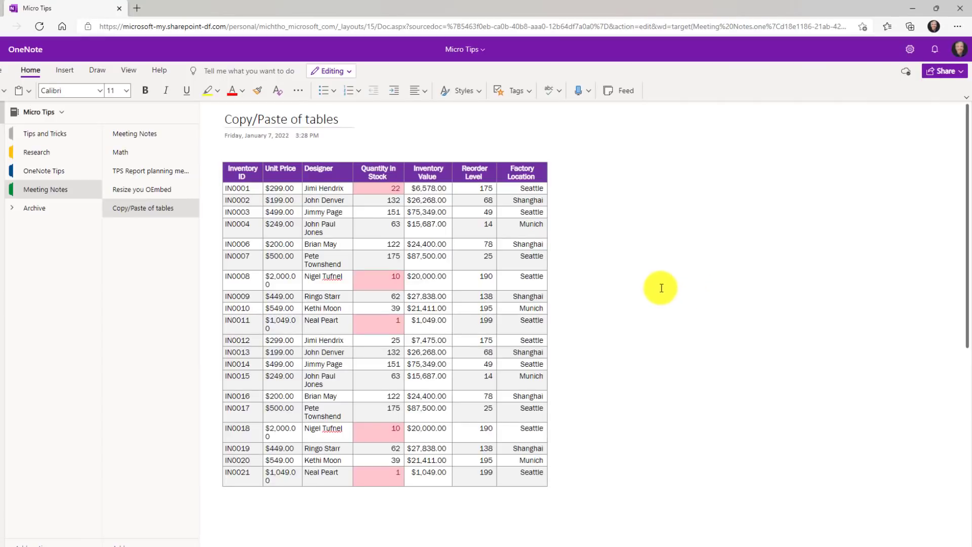
- Undo that paste and paste the same table copied from Word instead
key("ctrl+z")
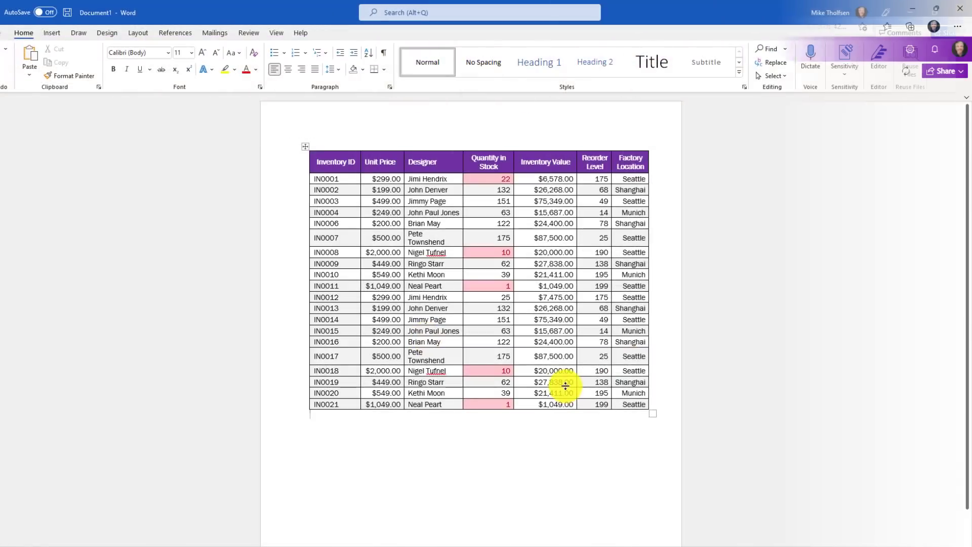
key("ctrl+a")
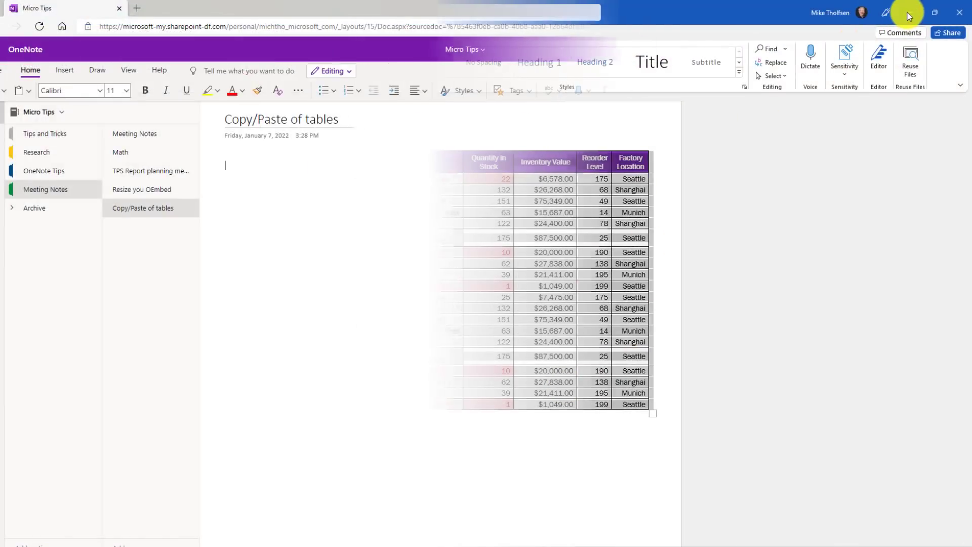
key("ctrl+v")
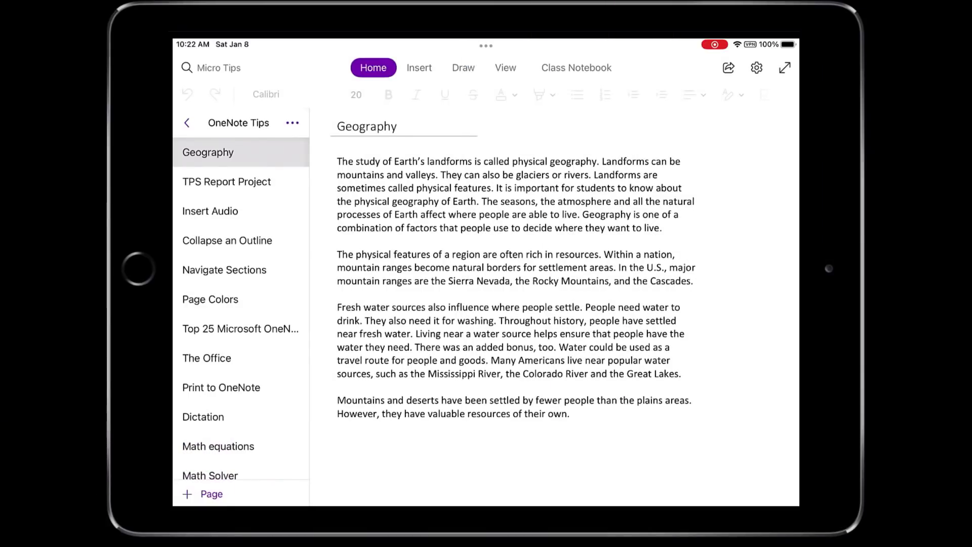
- Sort OneNote Tips pages Alphabetical and Date Created (both directions), then Date Modified, then None
left_click(293, 123)
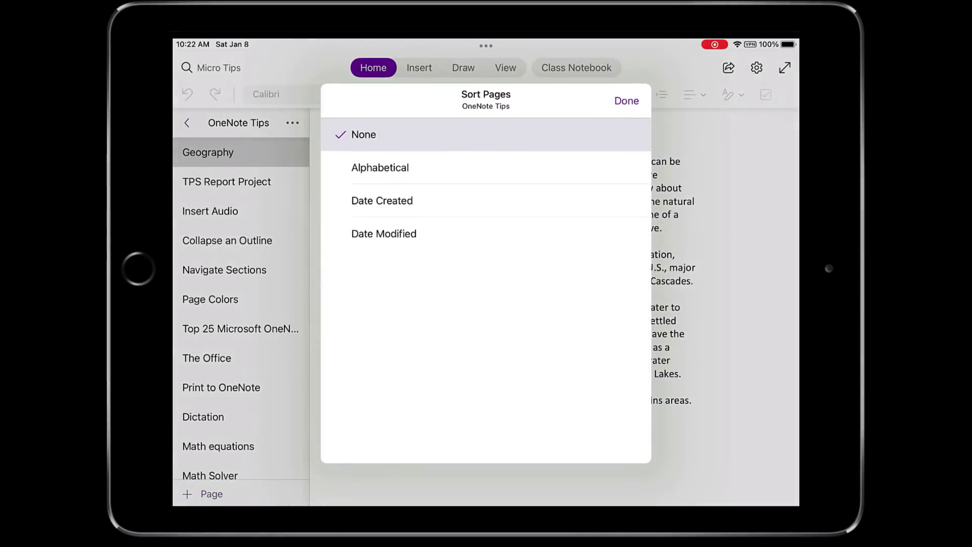
left_click(380, 167)
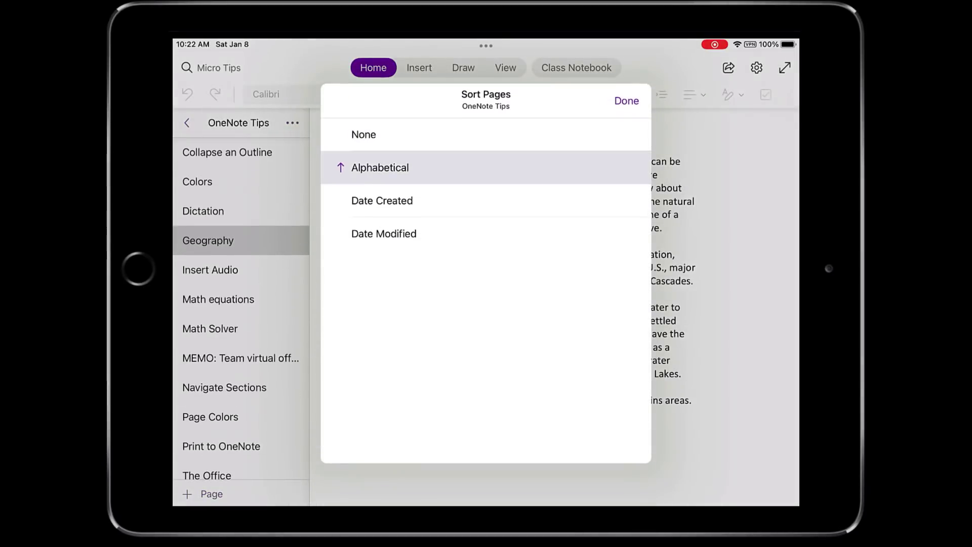
left_click(379, 167)
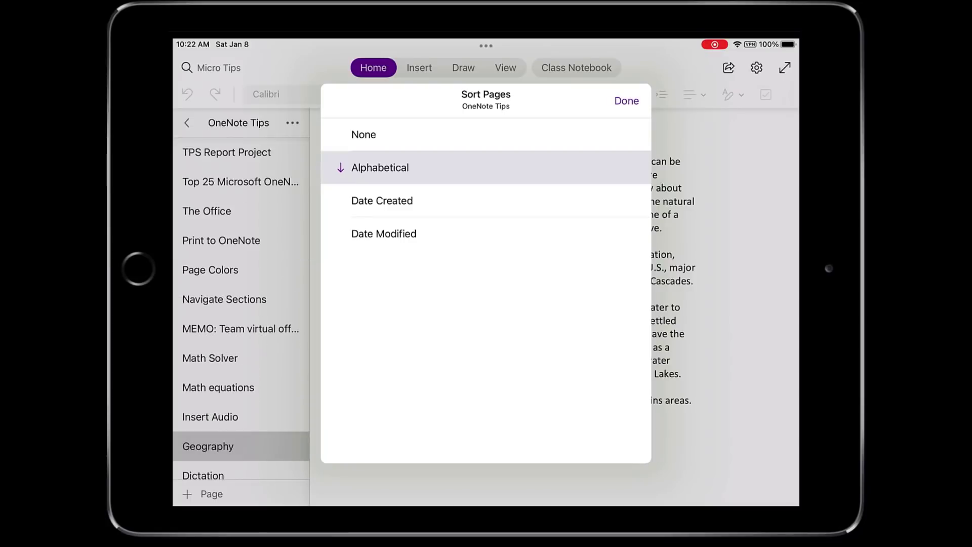
left_click(382, 200)
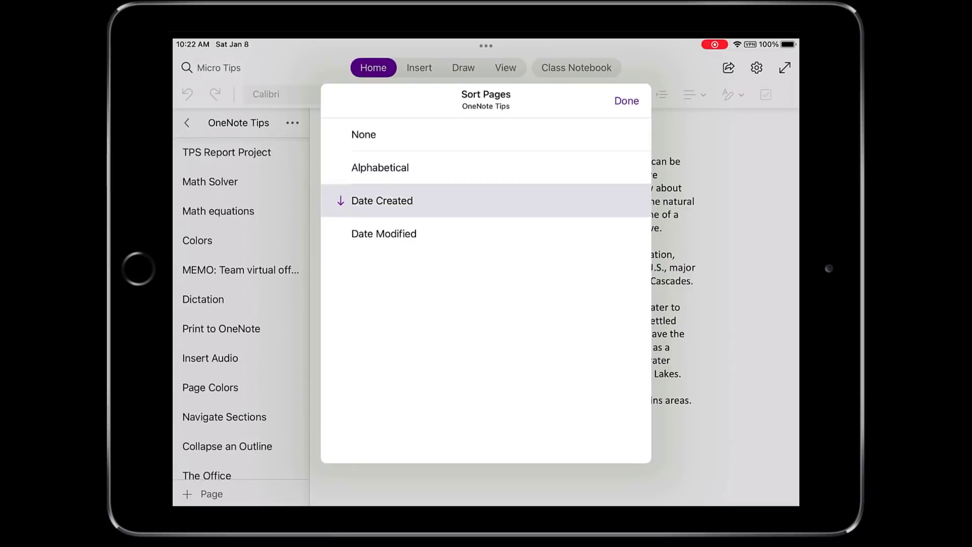
left_click(382, 201)
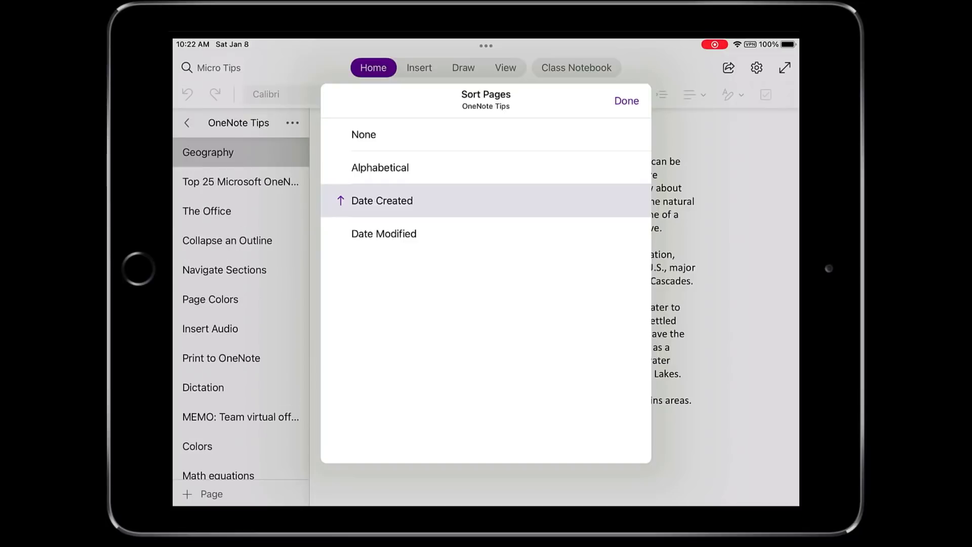
left_click(384, 233)
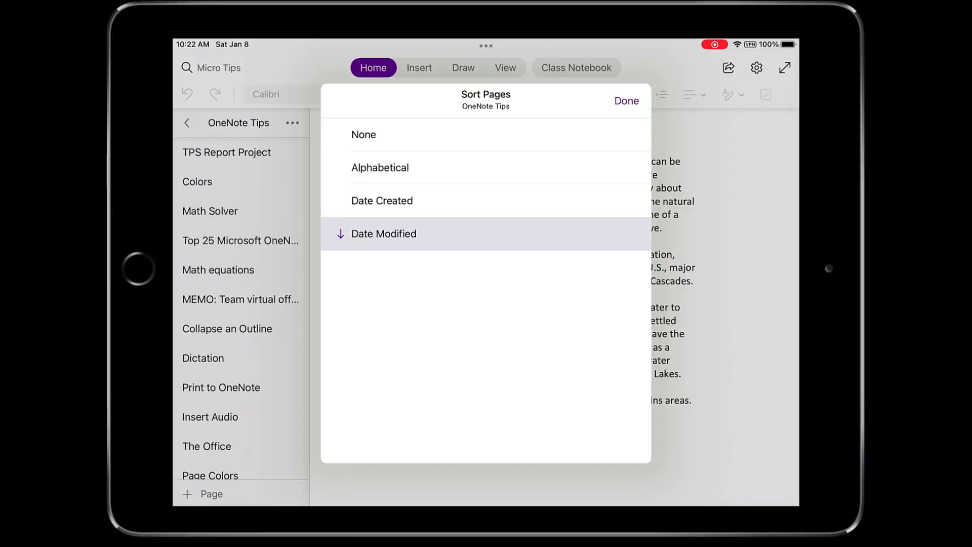
left_click(364, 134)
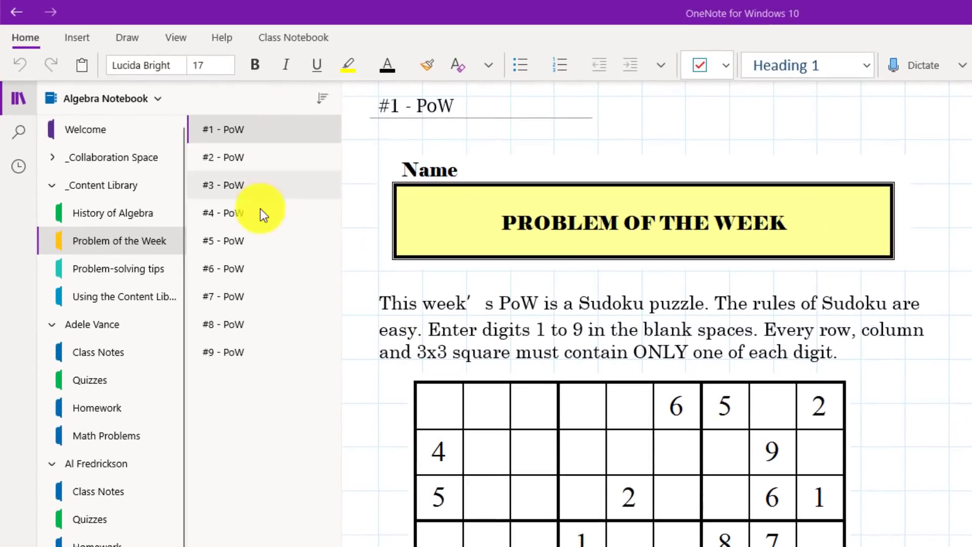
- Shift-select pages #1 - PoW through #5 - PoW in Problem of the Week
left_click(280, 238, "shift")
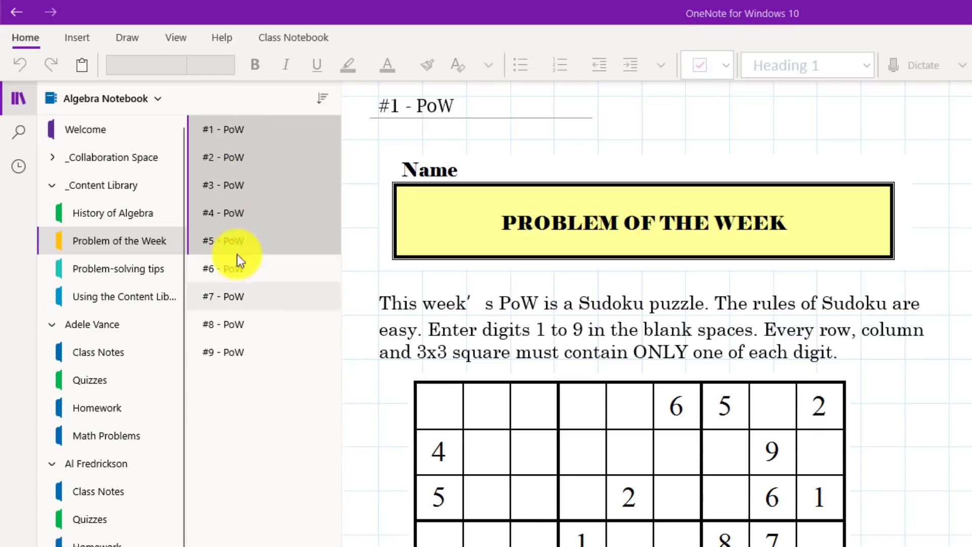
- Distribute pages #1 through #5 - PoW to all students, choosing Homework as the destination section
left_click(287, 29)
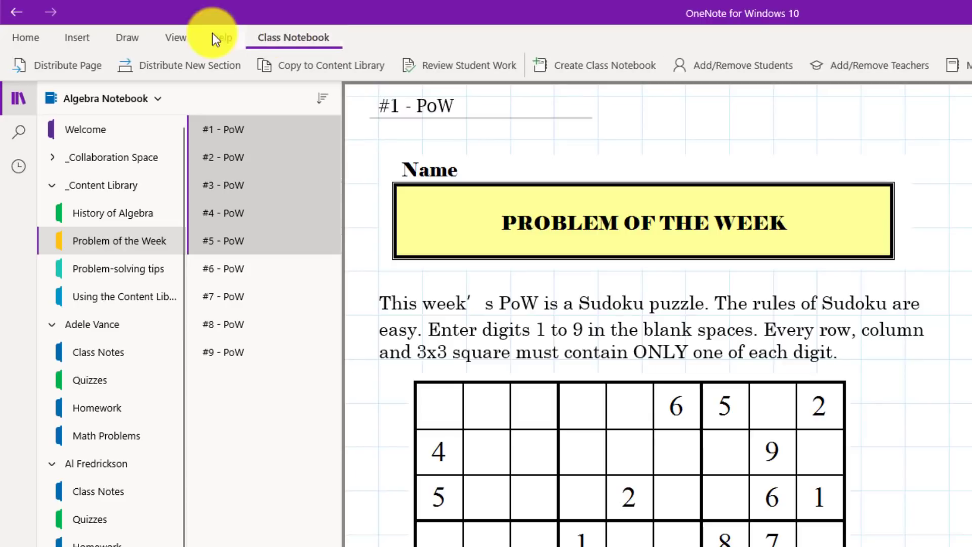
left_click(79, 64)
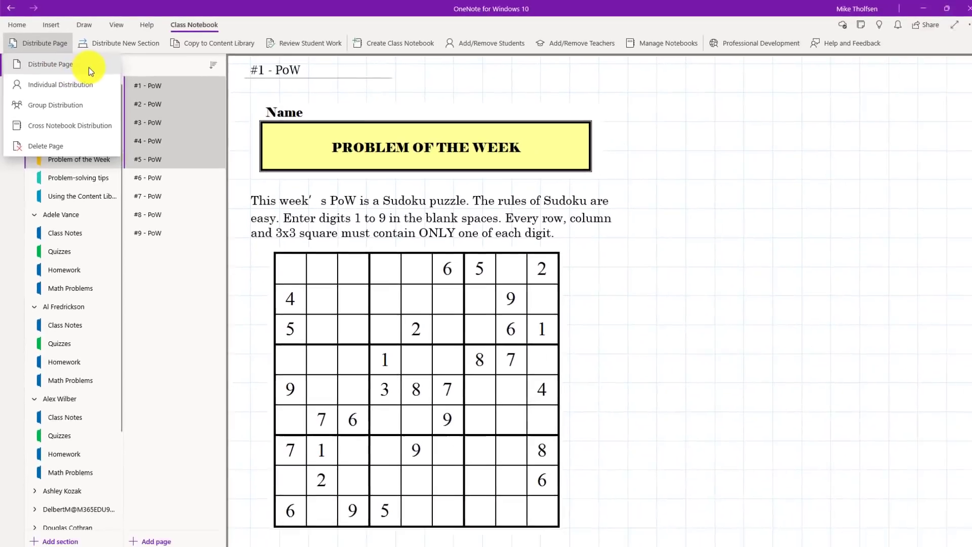
left_click(76, 97)
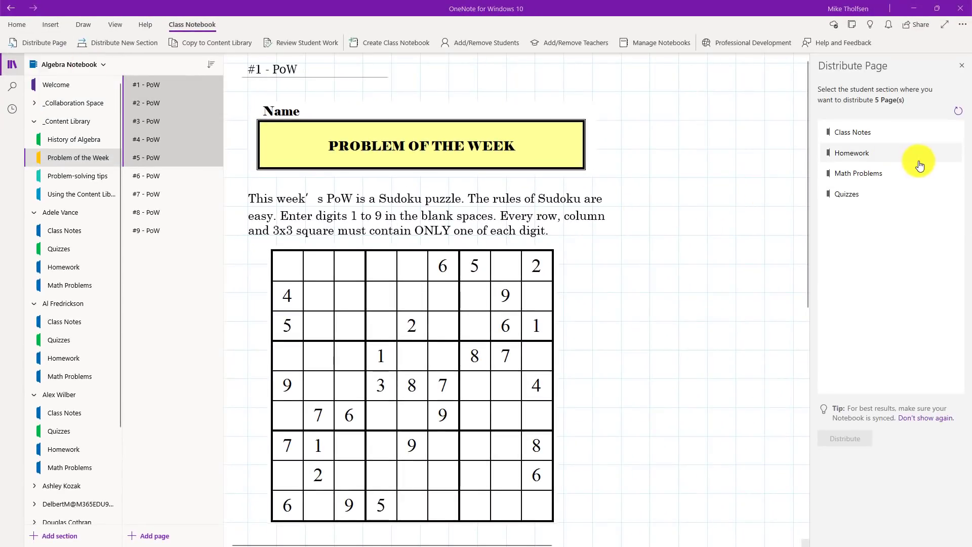
left_click(851, 157)
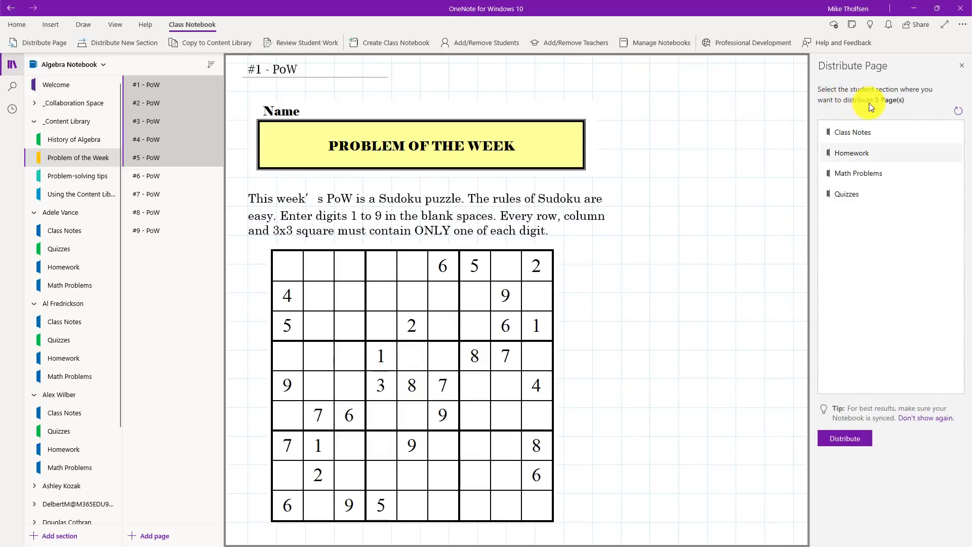
left_click(851, 440)
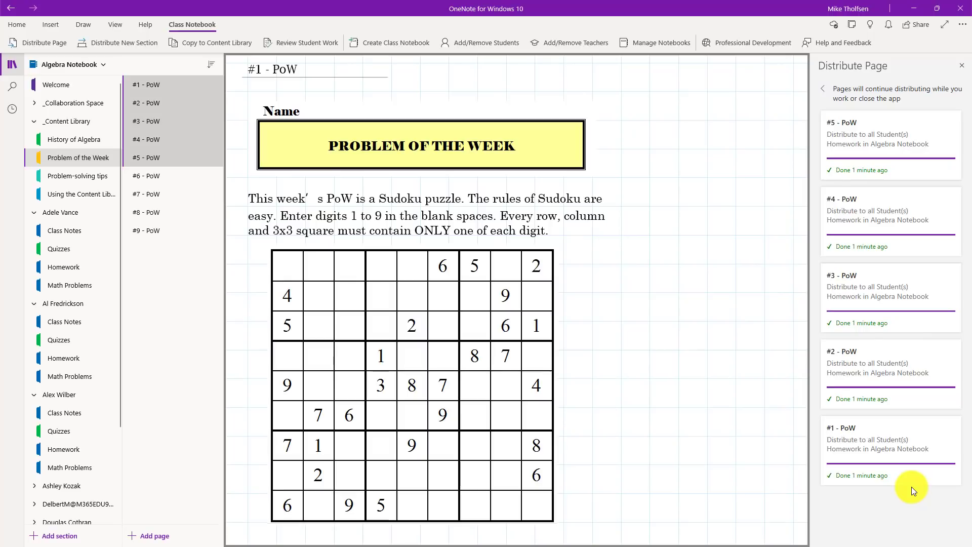
- Close the distribution pane and check three students' Homework sections for the #1–#5 PoW pages
left_click(961, 67)
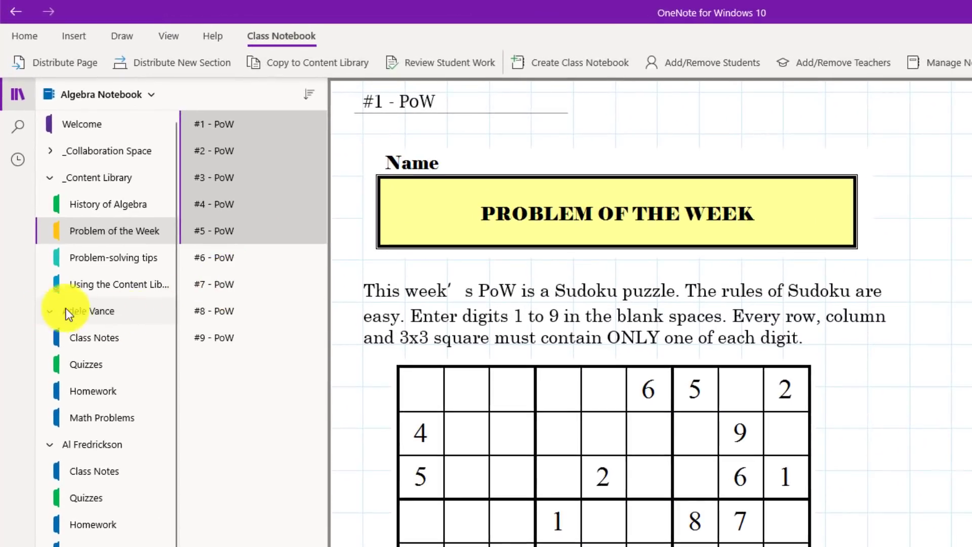
left_click(97, 389)
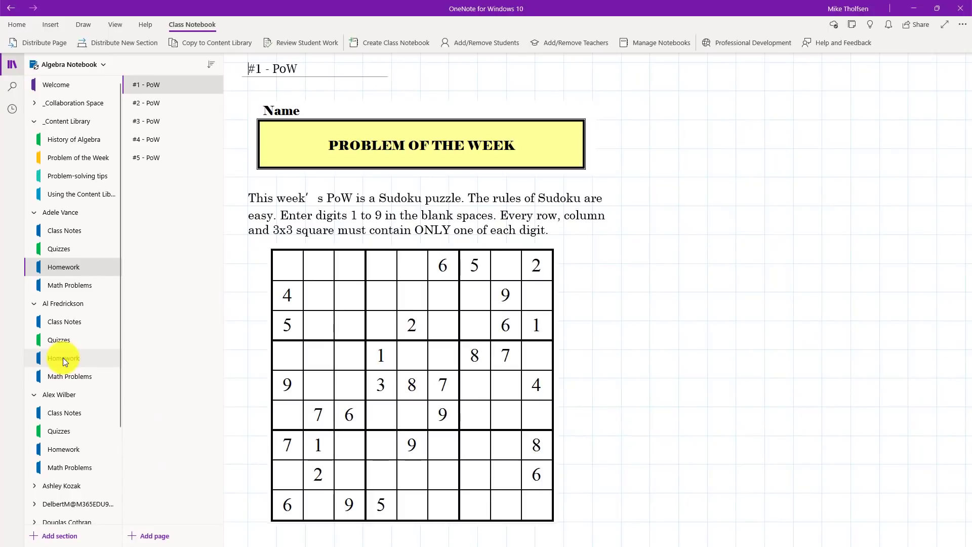
left_click(63, 357)
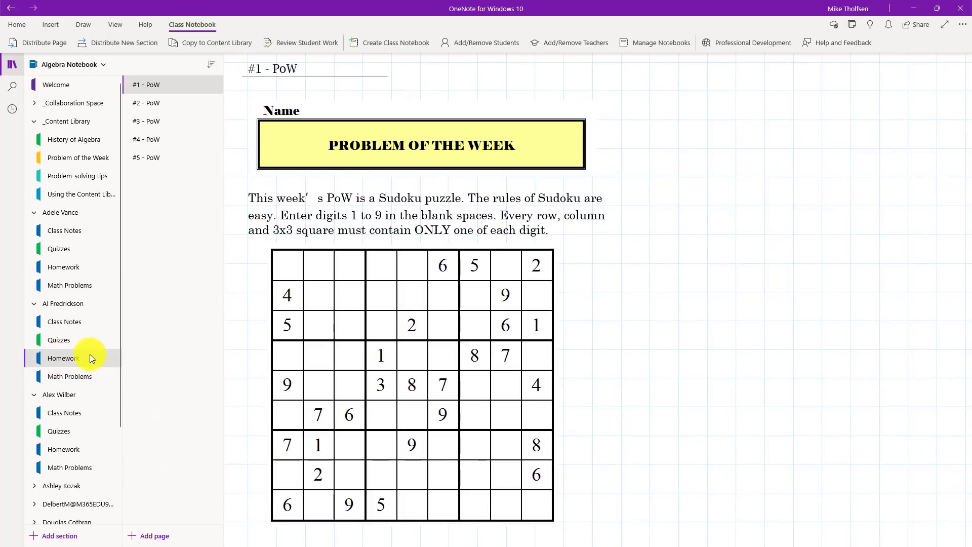
left_click(89, 449)
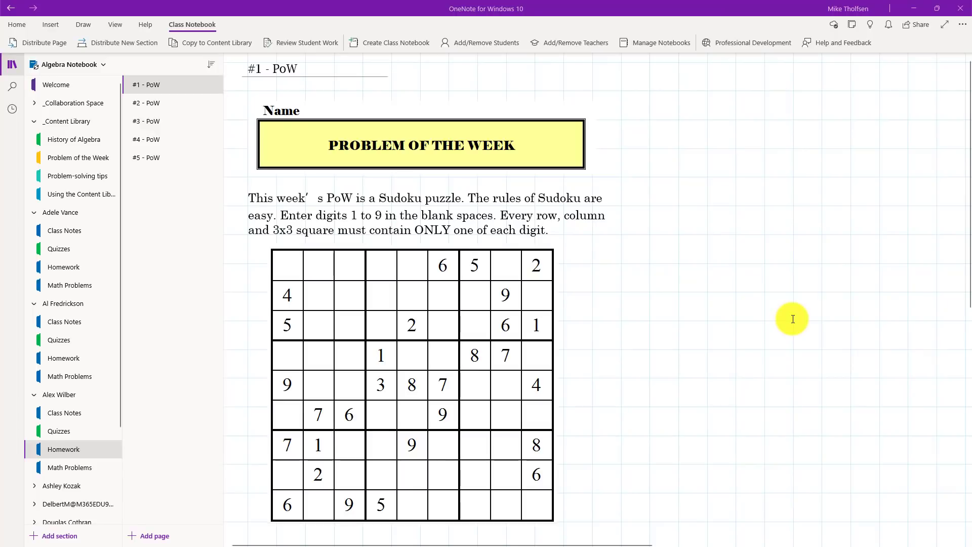